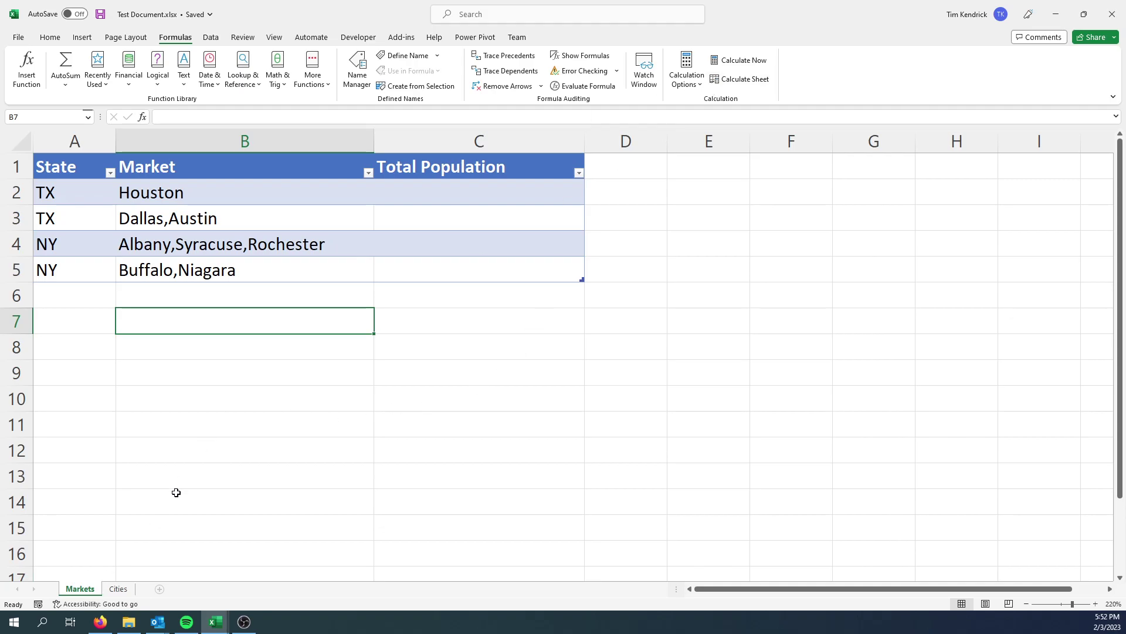
Review the Markets sheet's market entries, such as Albany,Syracuse,Rochester, and the NY Total Population cell.
{"action": "left_click", "coordinate": [115, 590]}
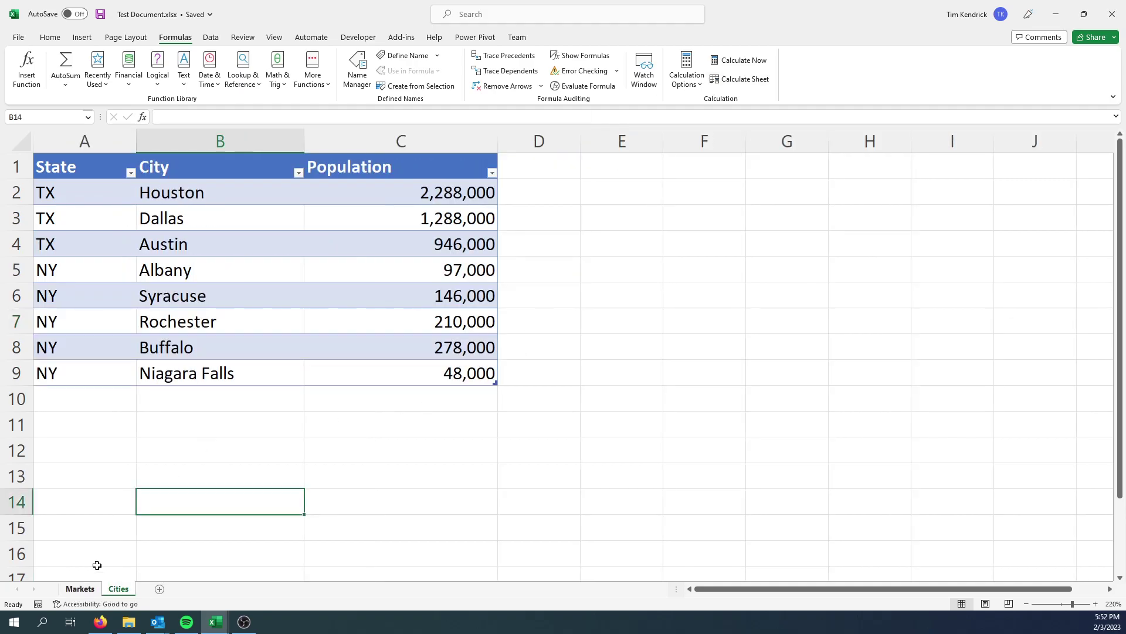
{"action": "left_click", "coordinate": [80, 589]}
{"action": "left_click_drag", "start_coordinate": [192, 191], "coordinate": [194, 269]}
{"action": "left_click", "coordinate": [229, 320]}
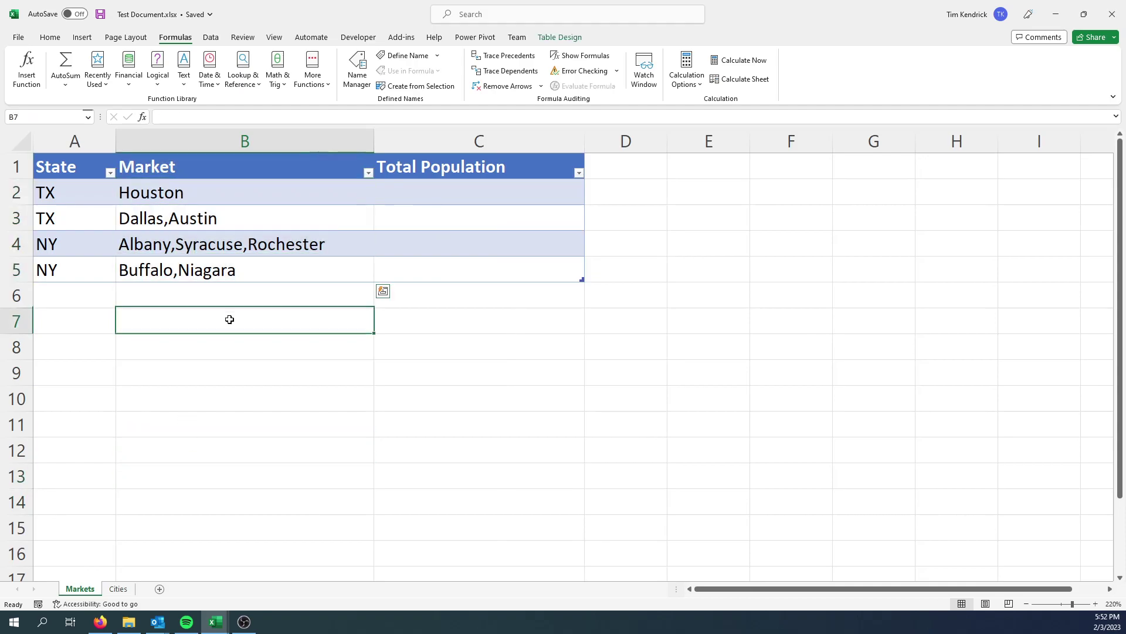
{"action": "left_click", "coordinate": [237, 249]}
{"action": "left_click", "coordinate": [491, 379]}
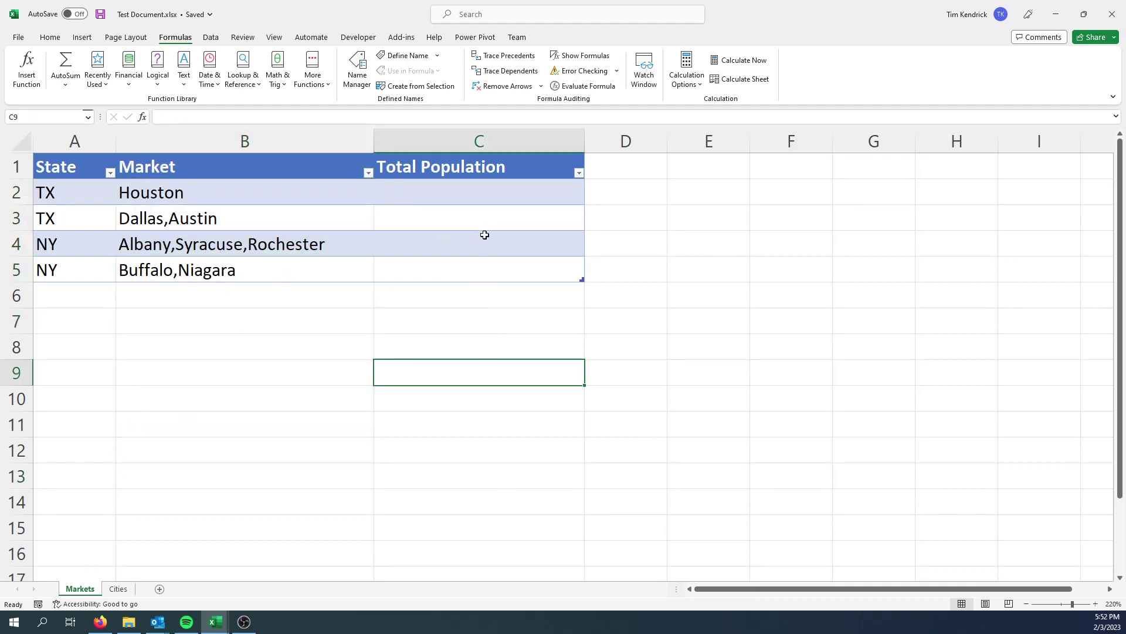
{"action": "left_click", "coordinate": [483, 241]}
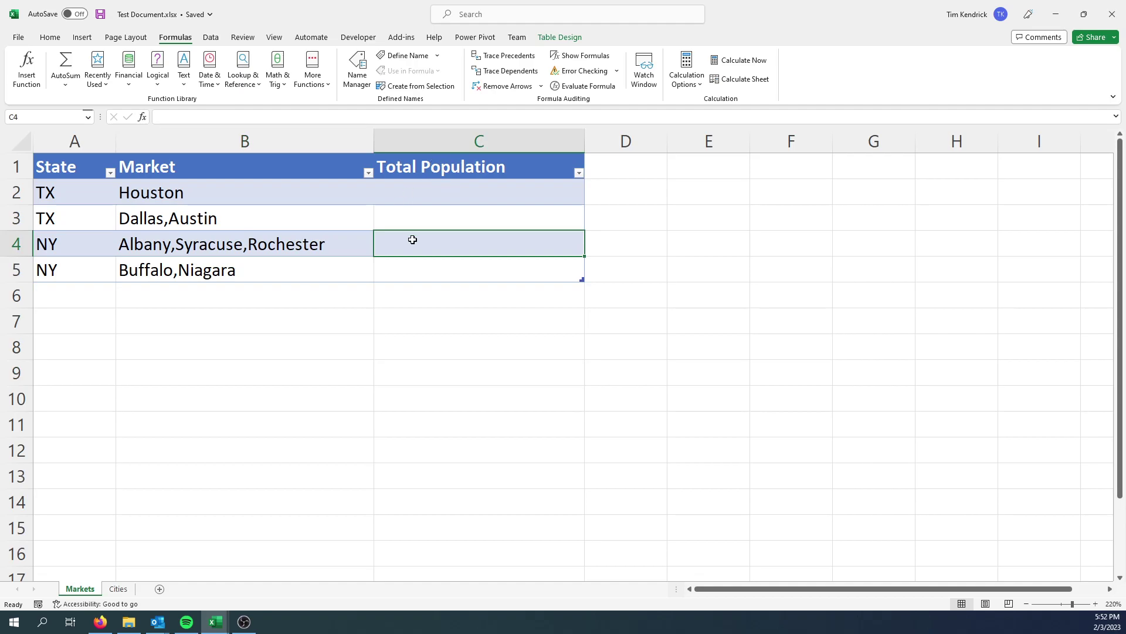
{"action": "left_click", "coordinate": [231, 256]}
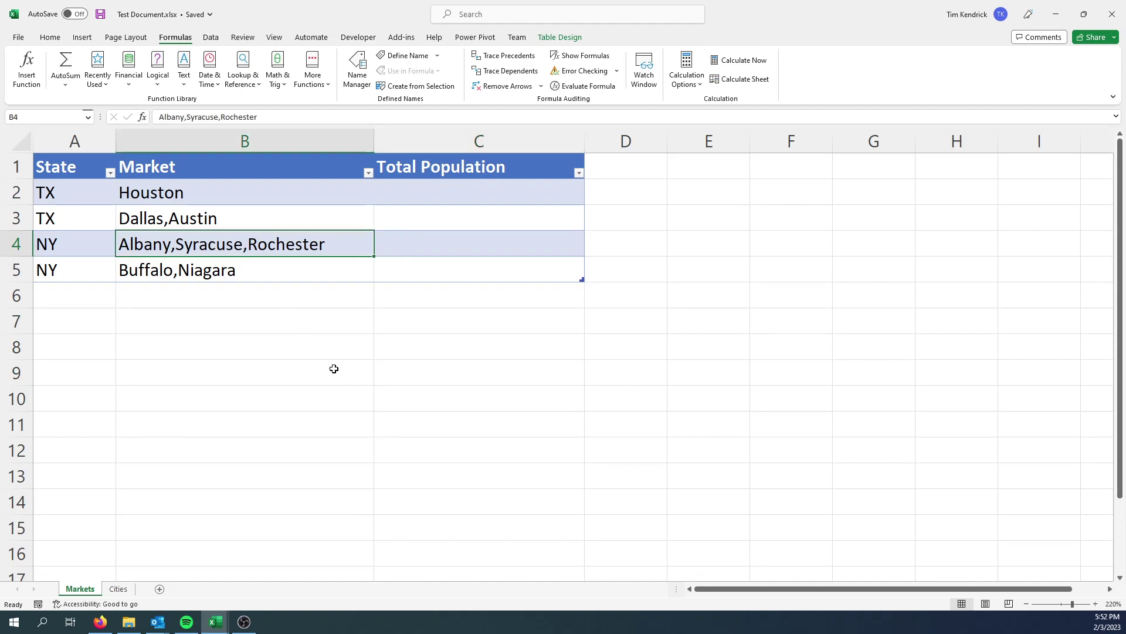
Check Austin's and Houston's population values on the Cities sheet, then return to Markets.
{"action": "left_click", "coordinate": [118, 588]}
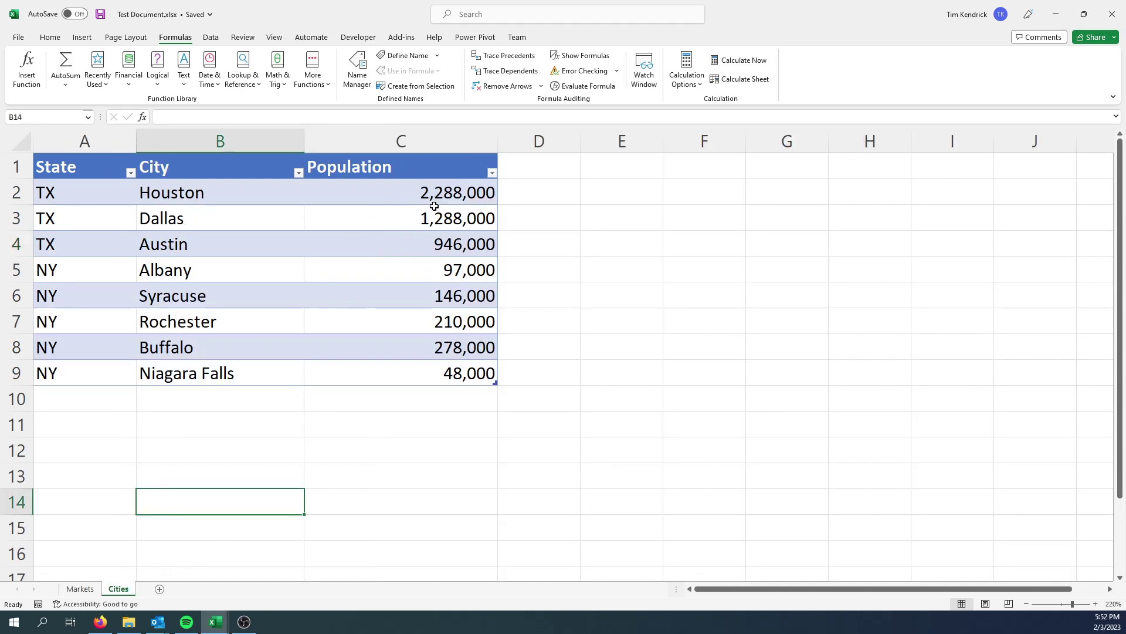
{"action": "left_click", "coordinate": [183, 243]}
{"action": "left_click", "coordinate": [369, 247]}
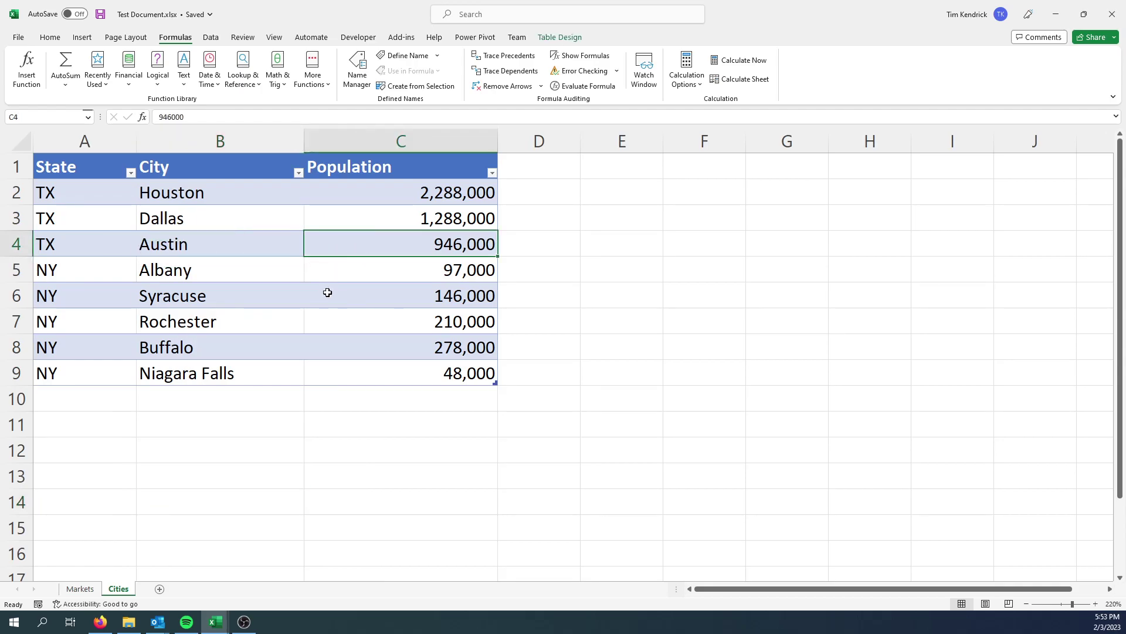
{"action": "left_click", "coordinate": [223, 232]}
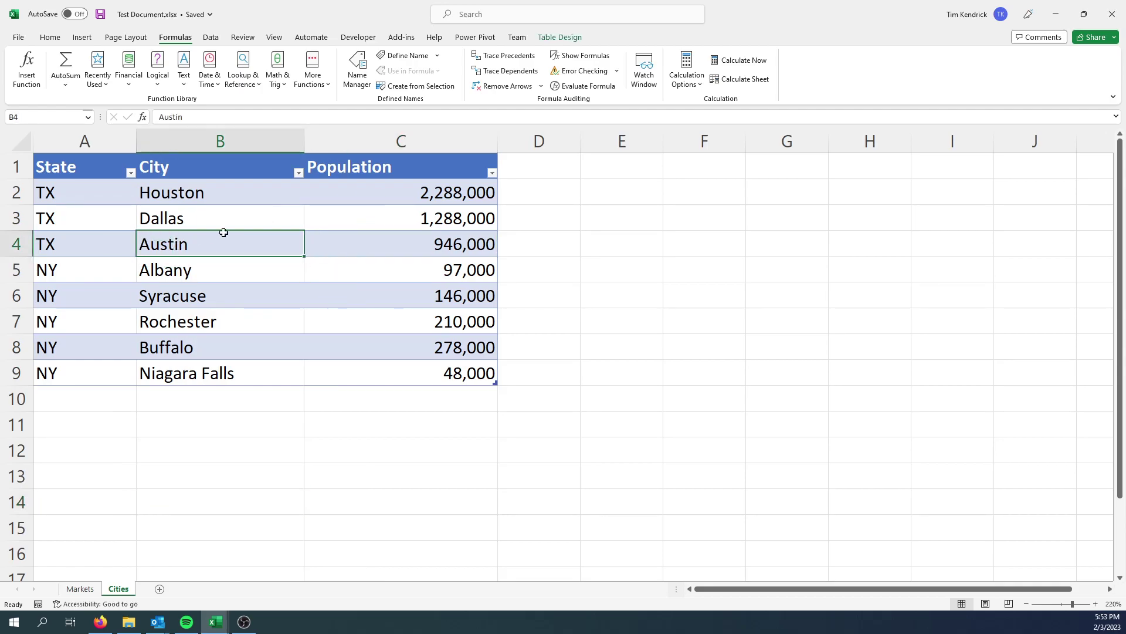
{"action": "left_click", "coordinate": [463, 189]}
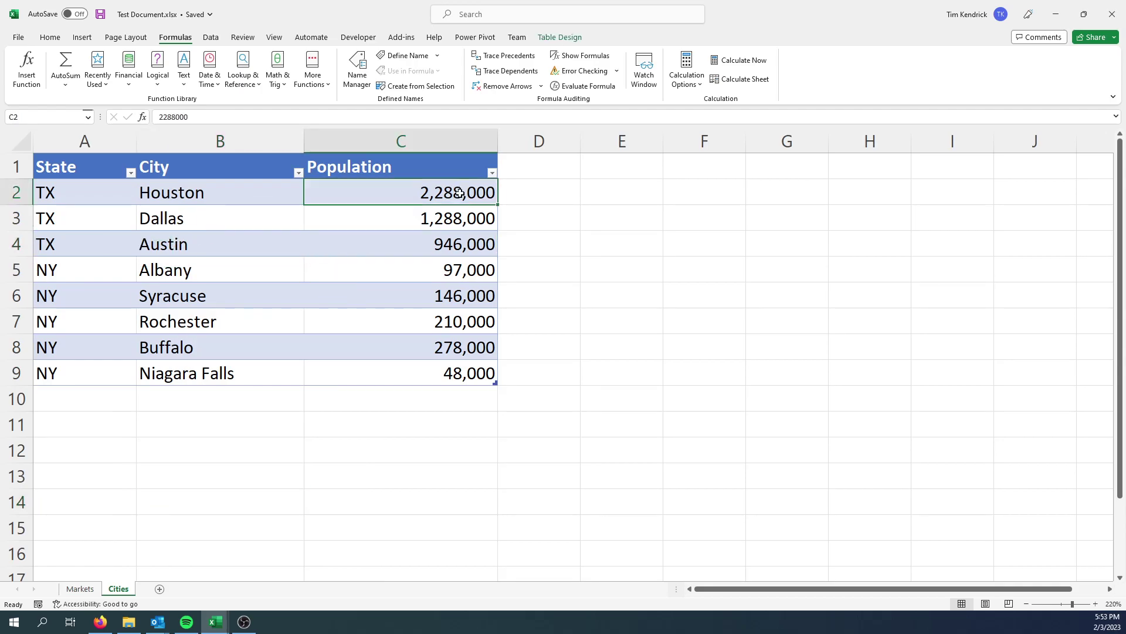
{"action": "left_click", "coordinate": [78, 588]}
{"action": "left_click", "coordinate": [196, 476]}
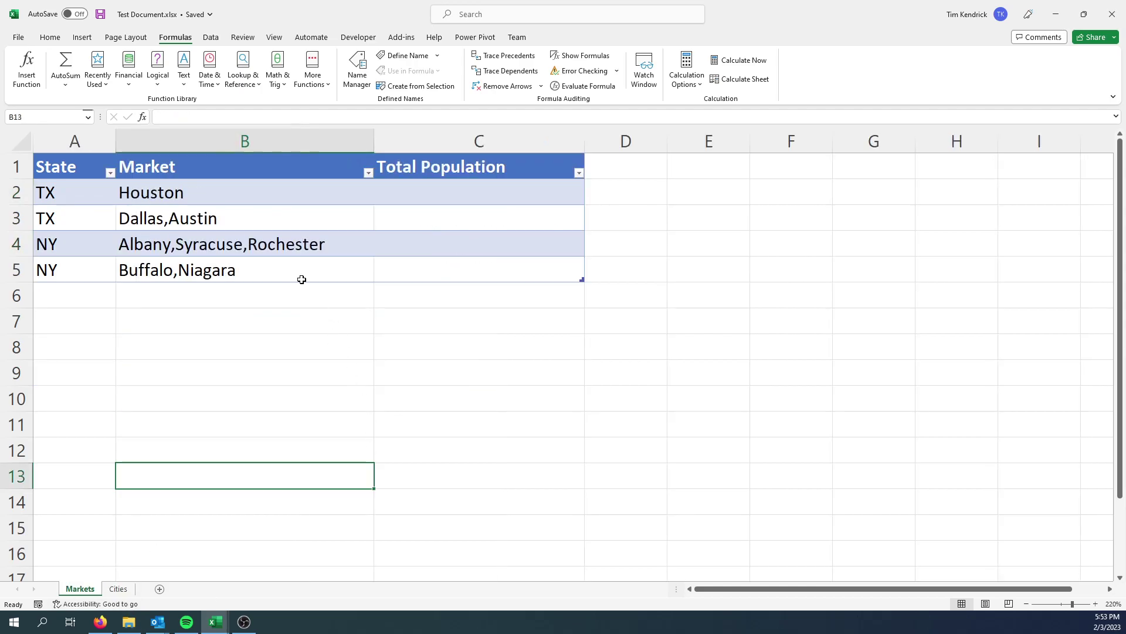
{"action": "left_click", "coordinate": [257, 249]}
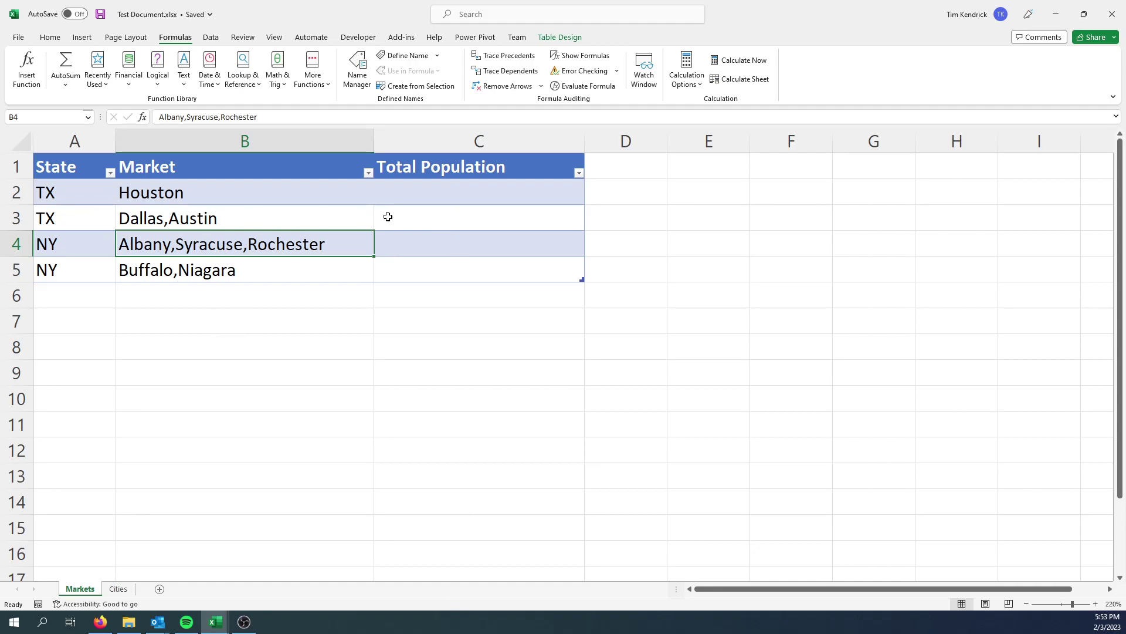
Copy the two TX rows A2:B3 into A9:B10 and move to C10.
{"action": "left_click", "coordinate": [276, 355]}
{"action": "left_click_drag", "start_coordinate": [74, 194], "coordinate": [139, 217]}
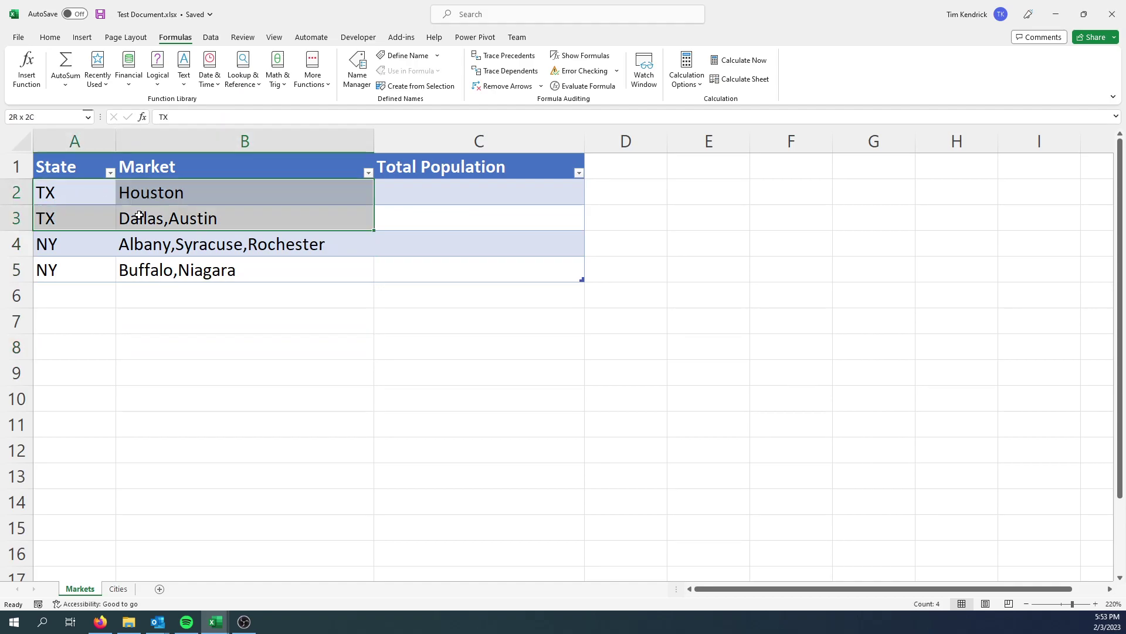
{"action": "key", "text": "ctrl+c"}
{"action": "right_click", "coordinate": [101, 371]}
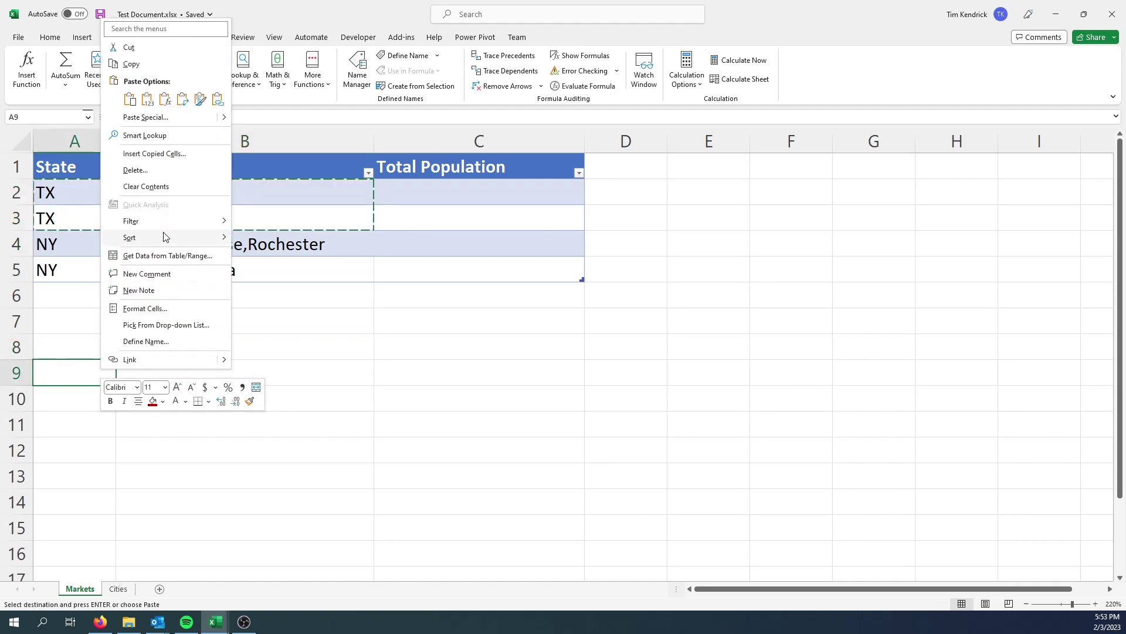
{"action": "left_click", "coordinate": [130, 98]}
{"action": "left_click", "coordinate": [500, 434]}
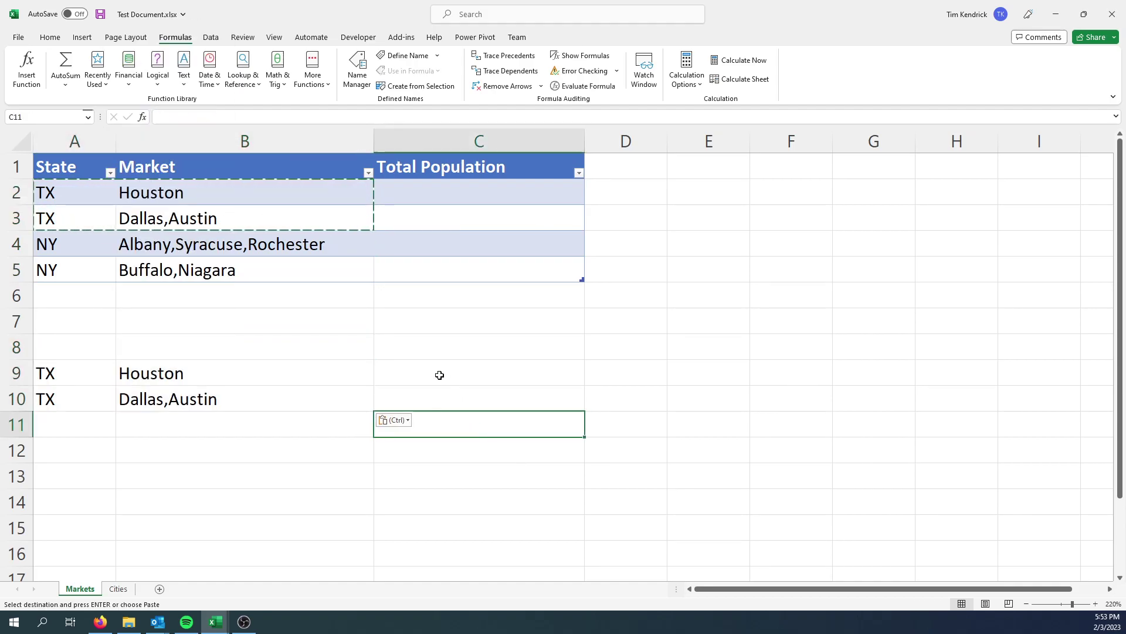
{"action": "key", "text": "Up"}
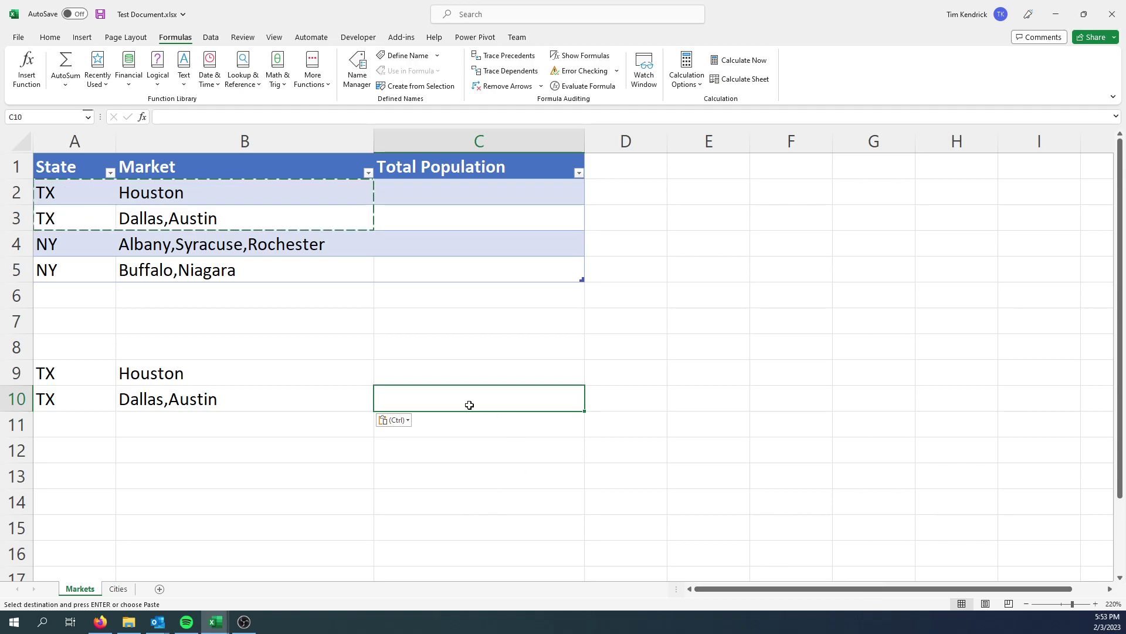
Start a SUMIFS in C10 with Cities Population as sum range and City as criteria range.
{"action": "type", "text": "=SU"}
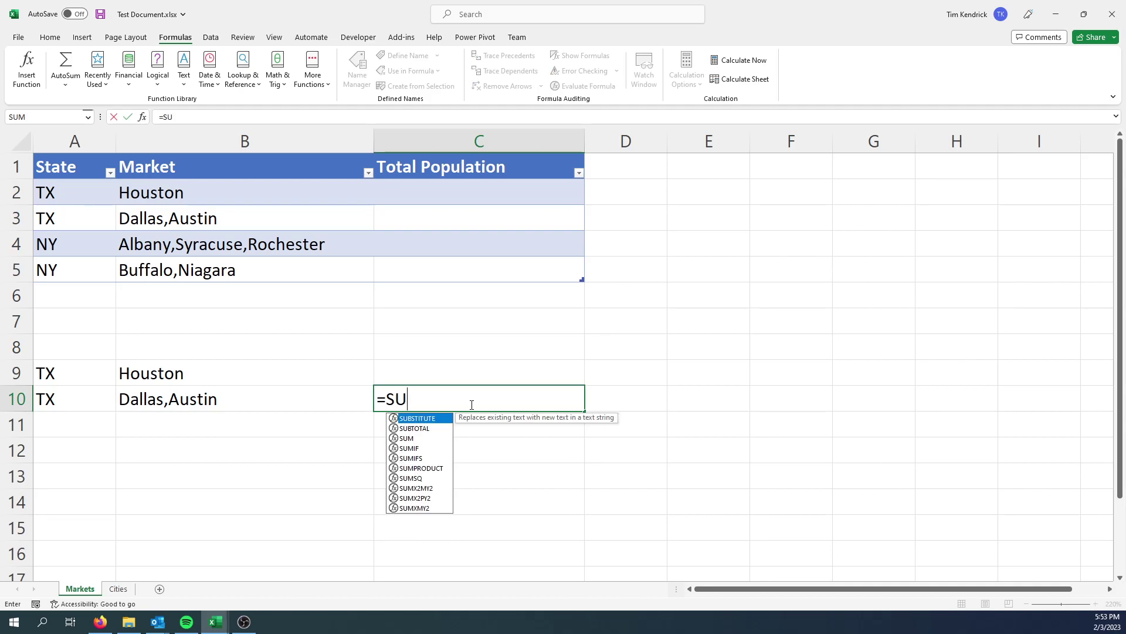
{"action": "type", "text": "MIFS("}
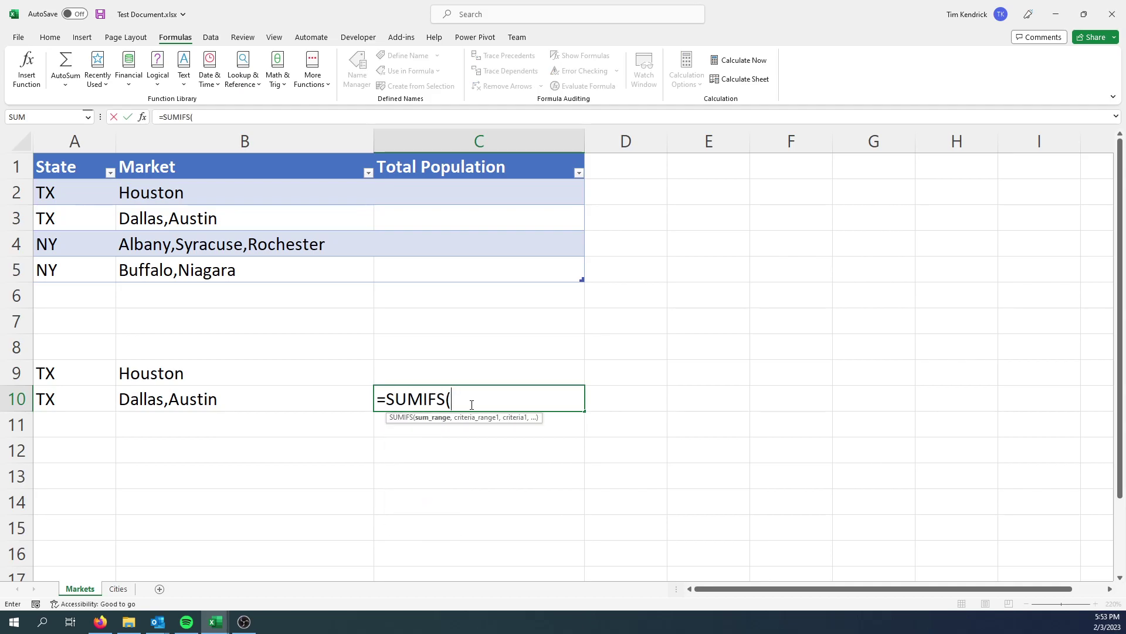
{"action": "left_click", "coordinate": [120, 591]}
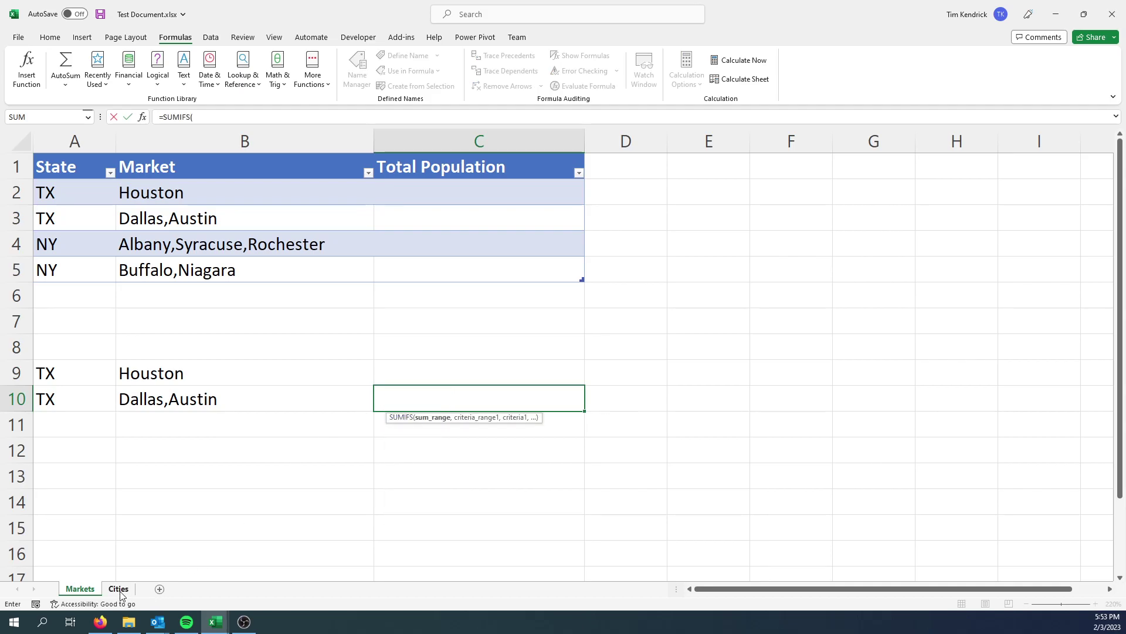
{"action": "left_click_drag", "start_coordinate": [449, 195], "coordinate": [425, 364]}
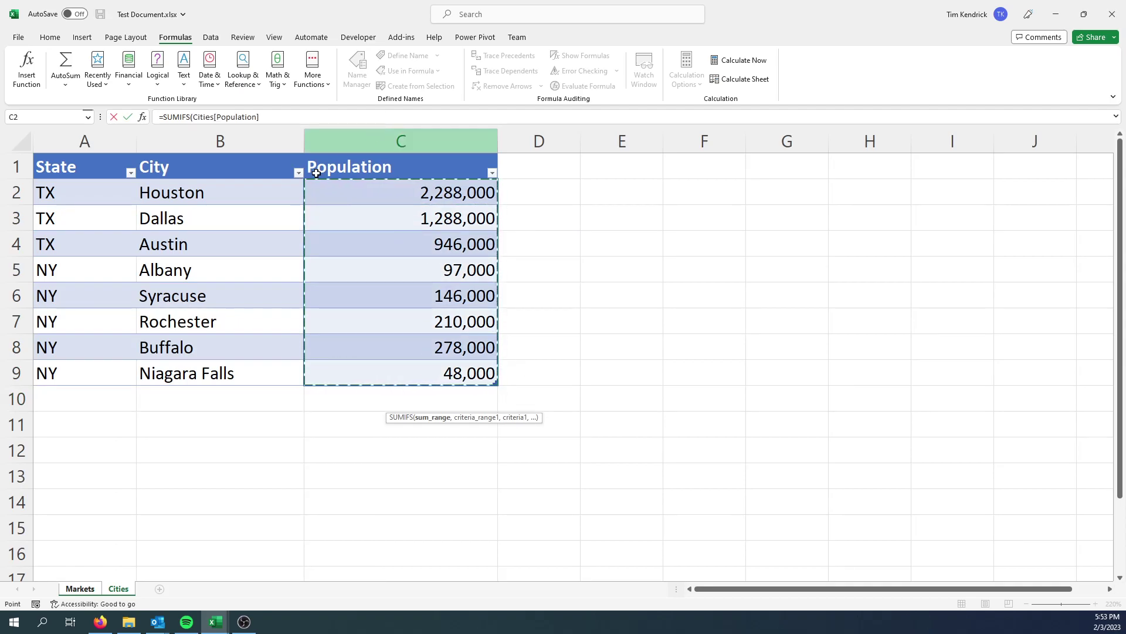
{"action": "type", "text": ","}
{"action": "left_click_drag", "start_coordinate": [209, 193], "coordinate": [222, 383]}
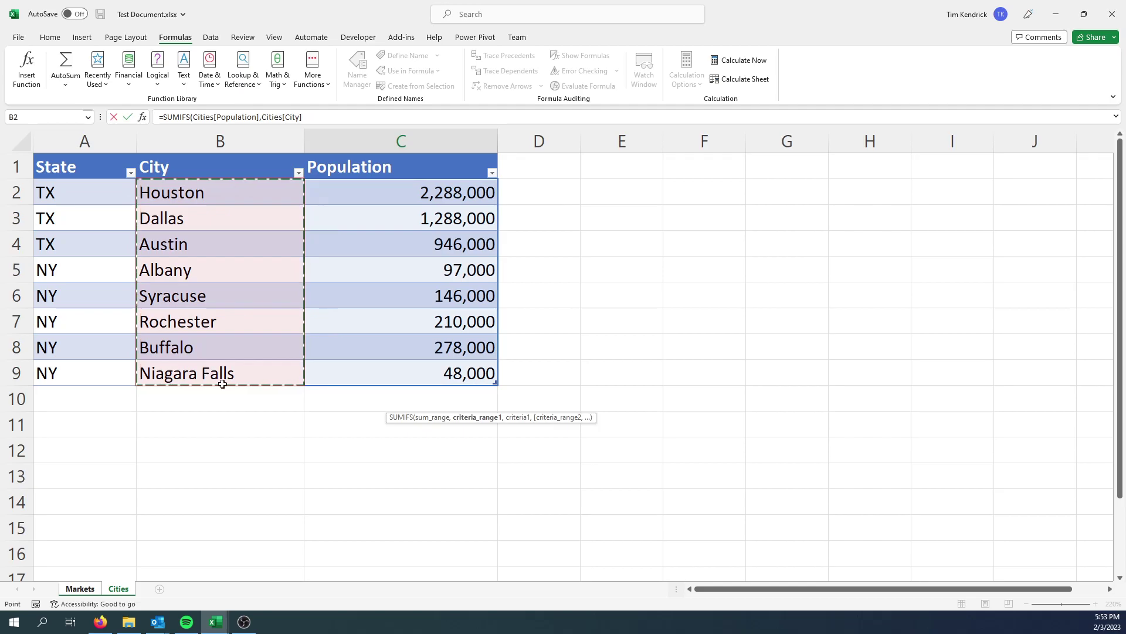
{"action": "type", "text": ","}
Finish the formula with criterion {"Dallas","Austin"}, dropping the stray Markets! reference, spilling 1288000 and 946000.
{"action": "left_click", "coordinate": [80, 589]}
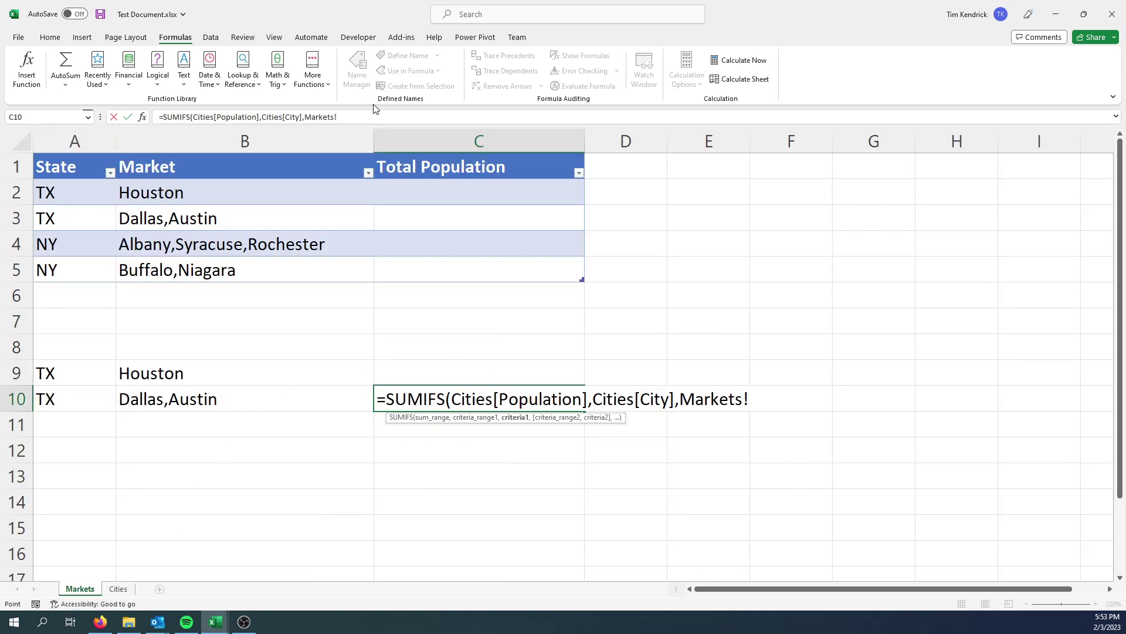
{"action": "left_click_drag", "start_coordinate": [338, 117], "coordinate": [305, 117]}
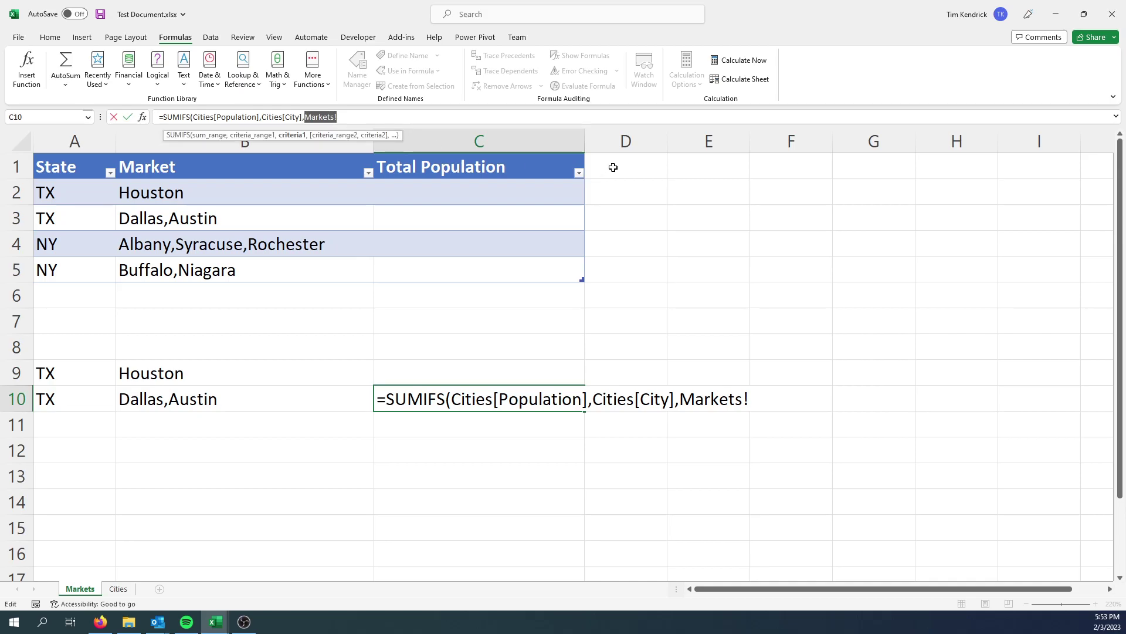
{"action": "key", "text": "BackSpace"}
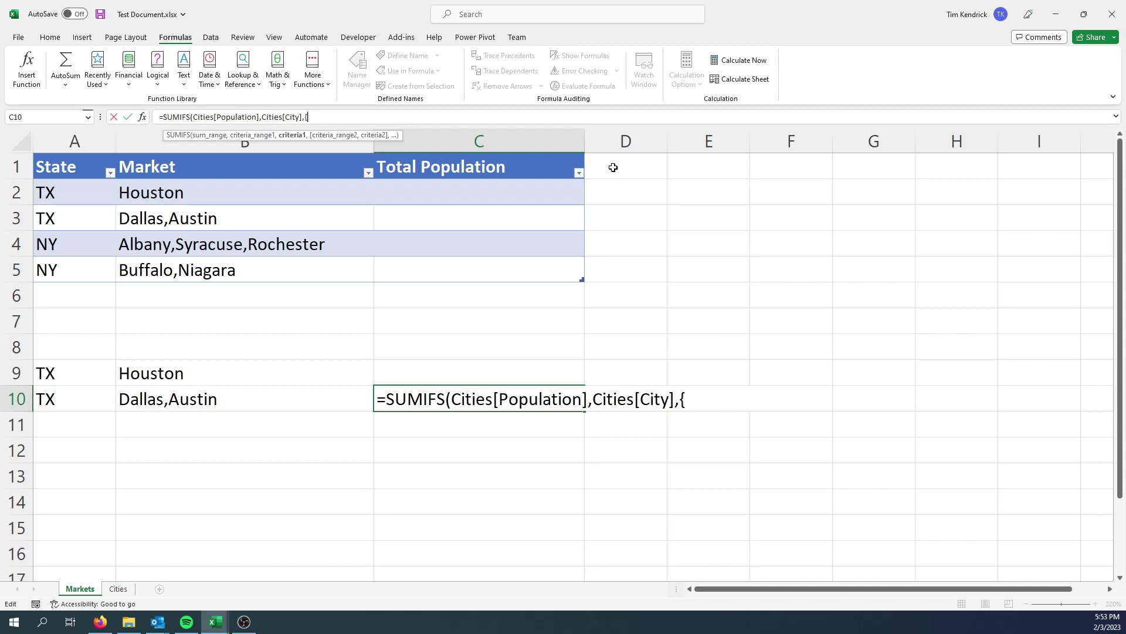
{"action": "type", "text": "{\"Dallas\",\"Austin\"}"}
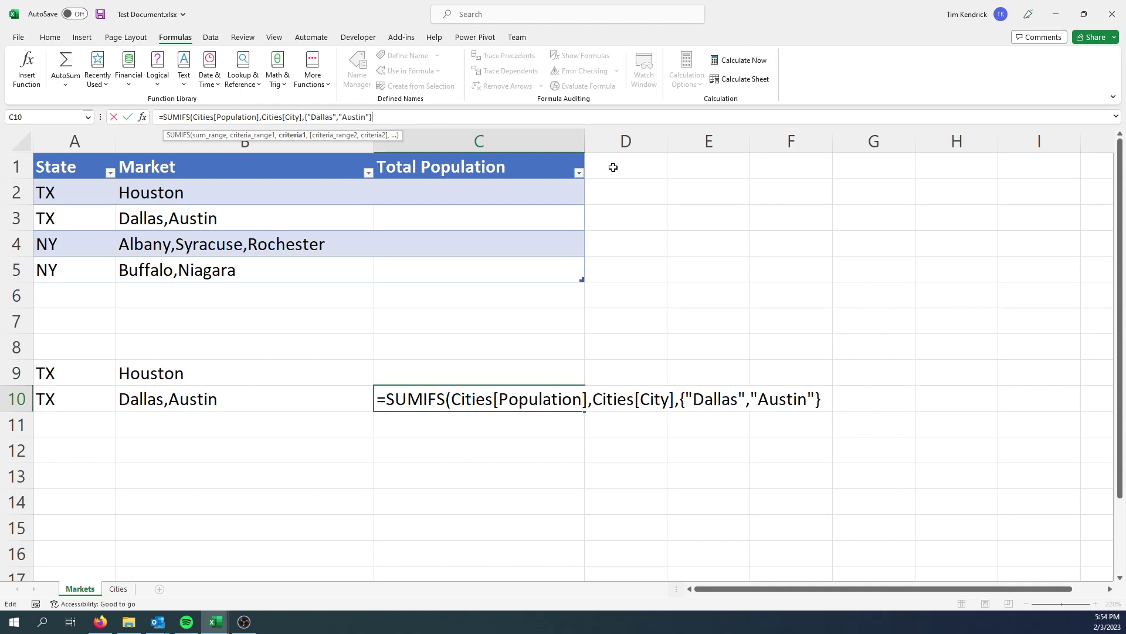
{"action": "type", "text": ")"}
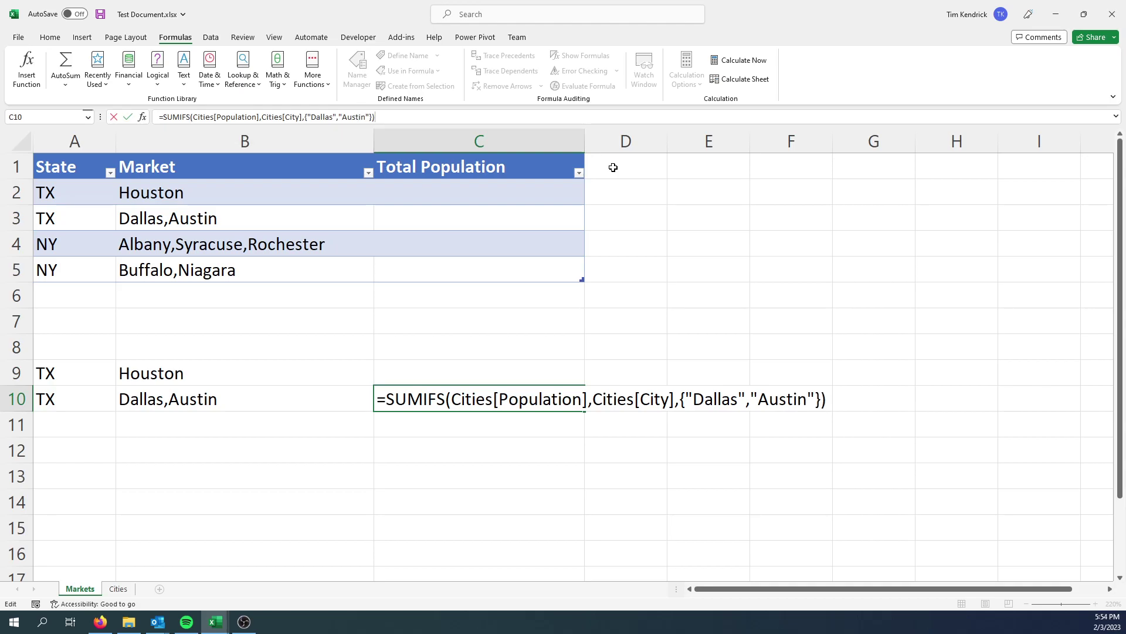
{"action": "key", "text": "Return"}
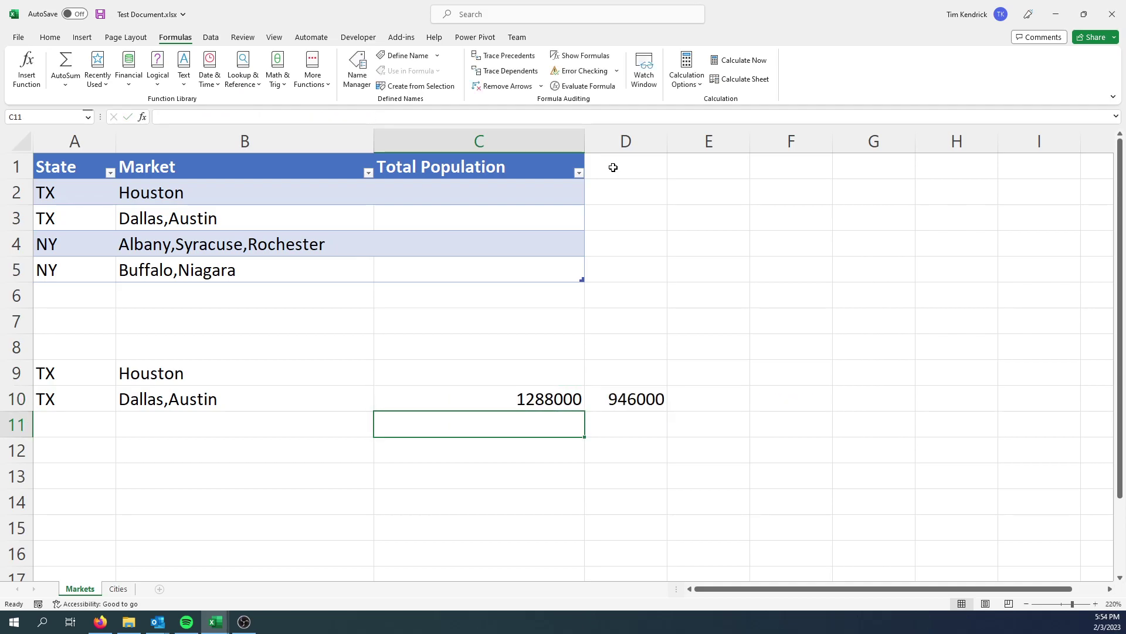
{"action": "key", "text": "Up"}
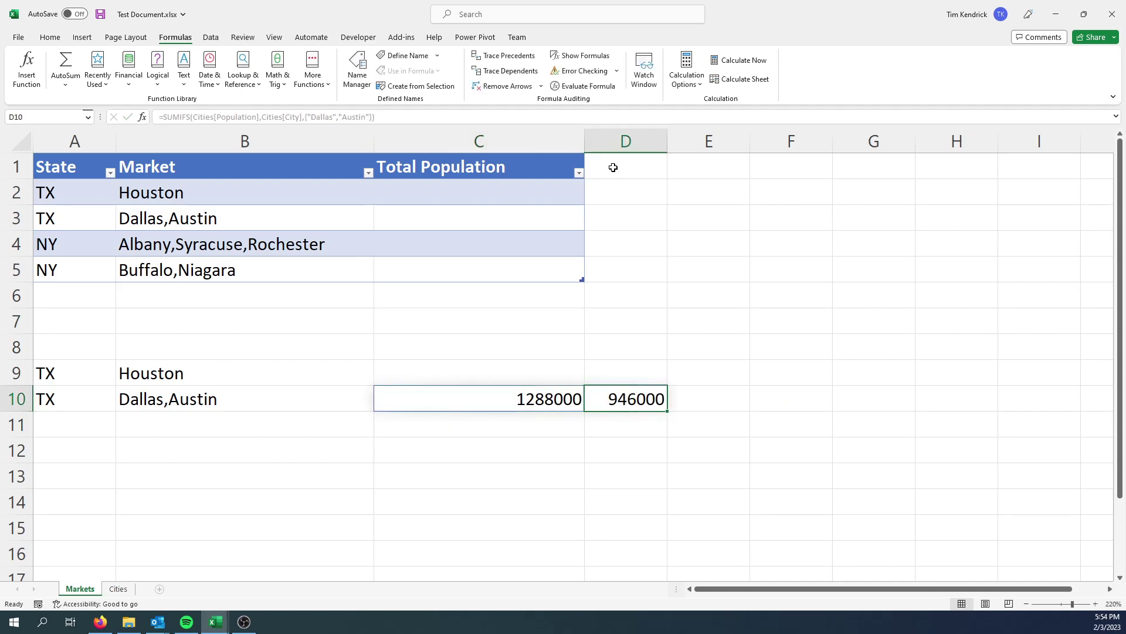
Change C10 to =SUM(SUMIFS(...)) so Dallas,Austin totals 2234000.
{"action": "left_click", "coordinate": [166, 119]}
{"action": "type", "text": "SUM"}
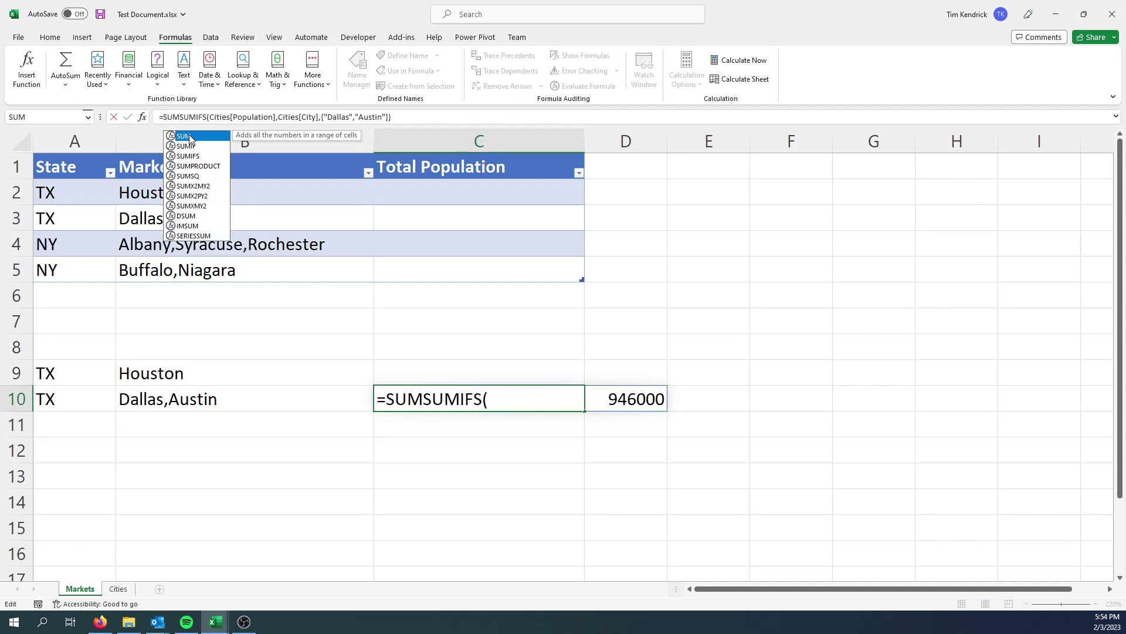
{"action": "double_click", "coordinate": [191, 139]}
{"action": "left_click", "coordinate": [429, 119]}
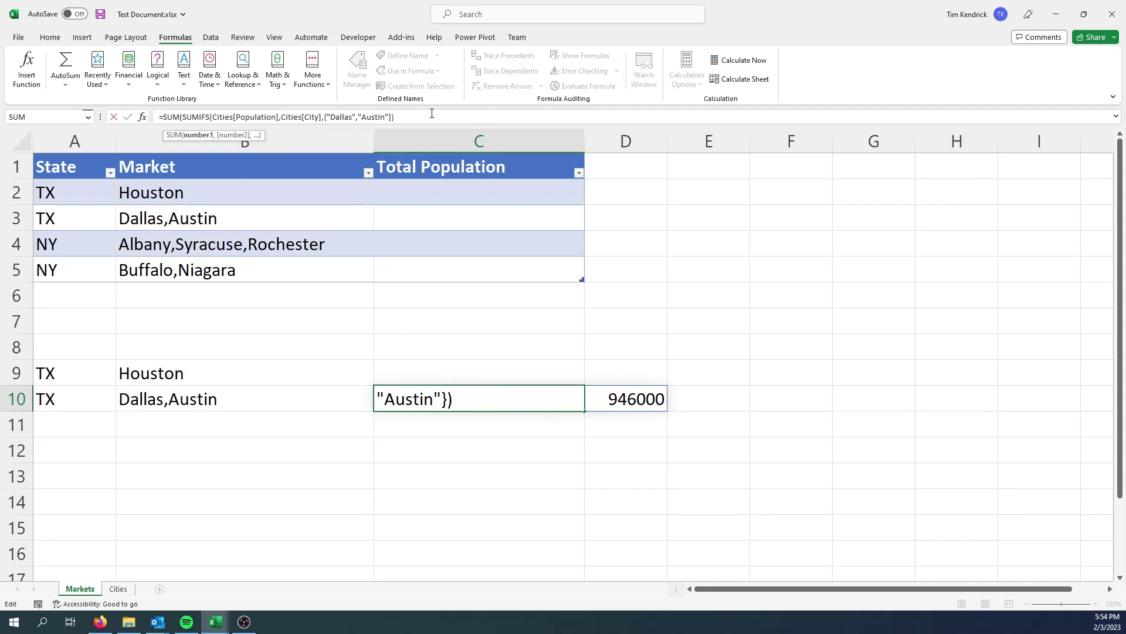
{"action": "type", "text": ")"}
{"action": "key", "text": "Return"}
{"action": "key", "text": "Up"}
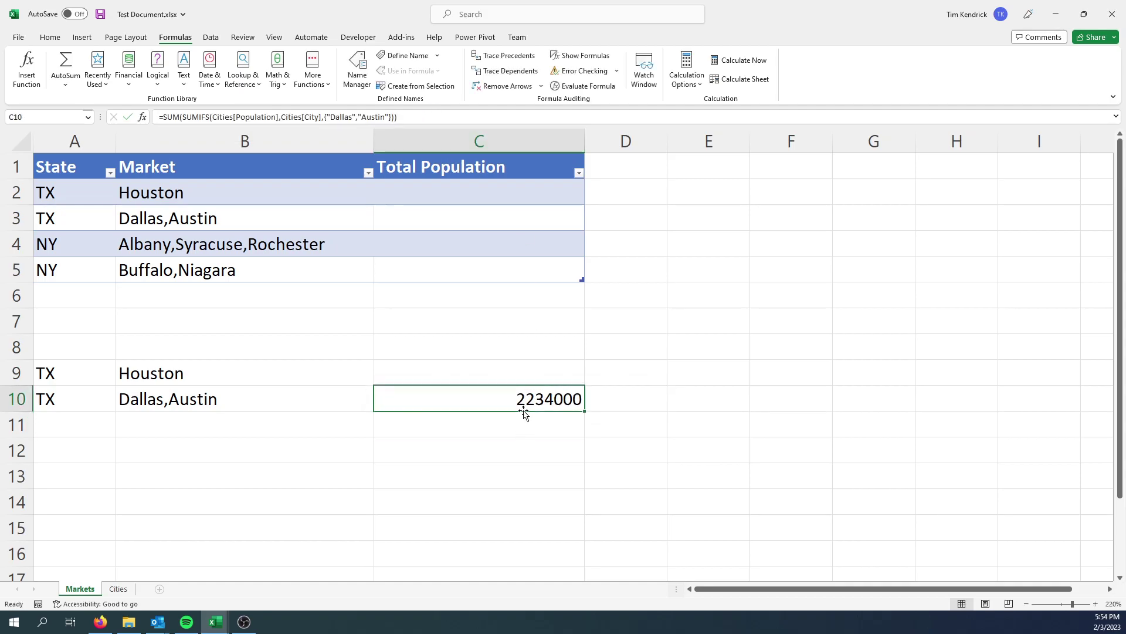
Enter =SUBSTITUTE(B10,",",""",""") in B12 to replace the market list's commas with quoted commas.
{"action": "left_click", "coordinate": [161, 452]}
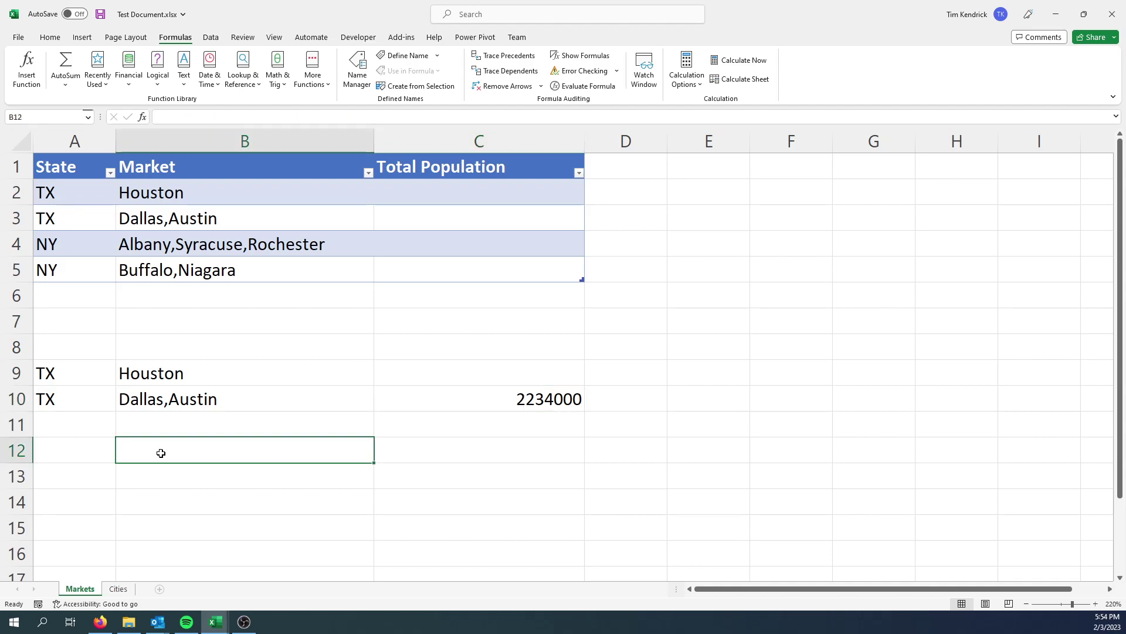
{"action": "type", "text": "="}
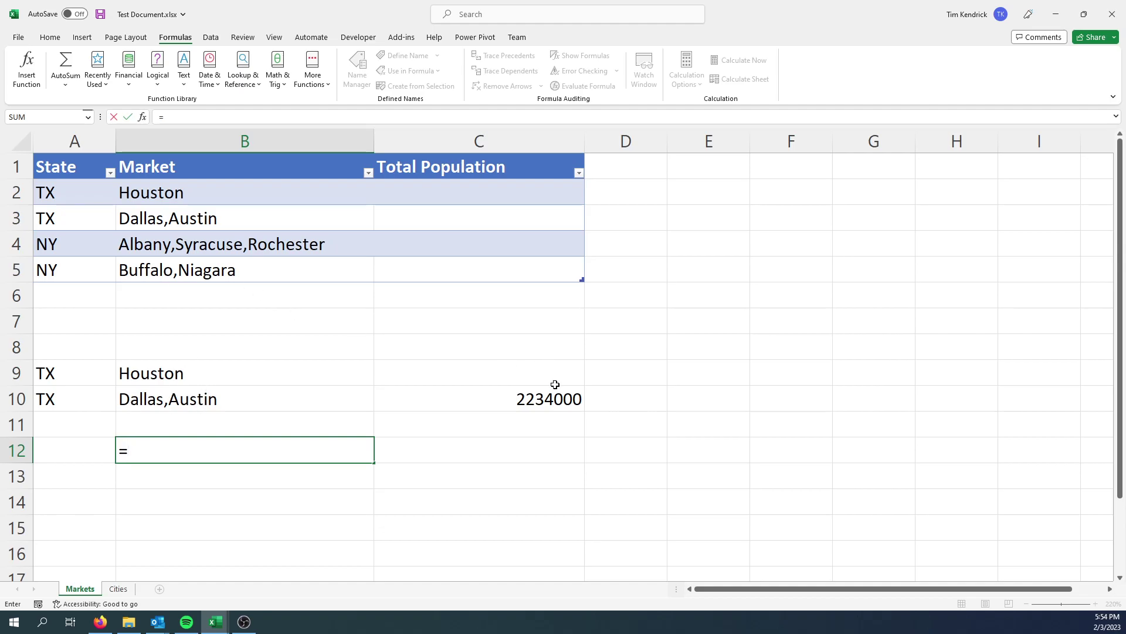
{"action": "key", "text": "Escape"}
{"action": "left_click", "coordinate": [528, 403]}
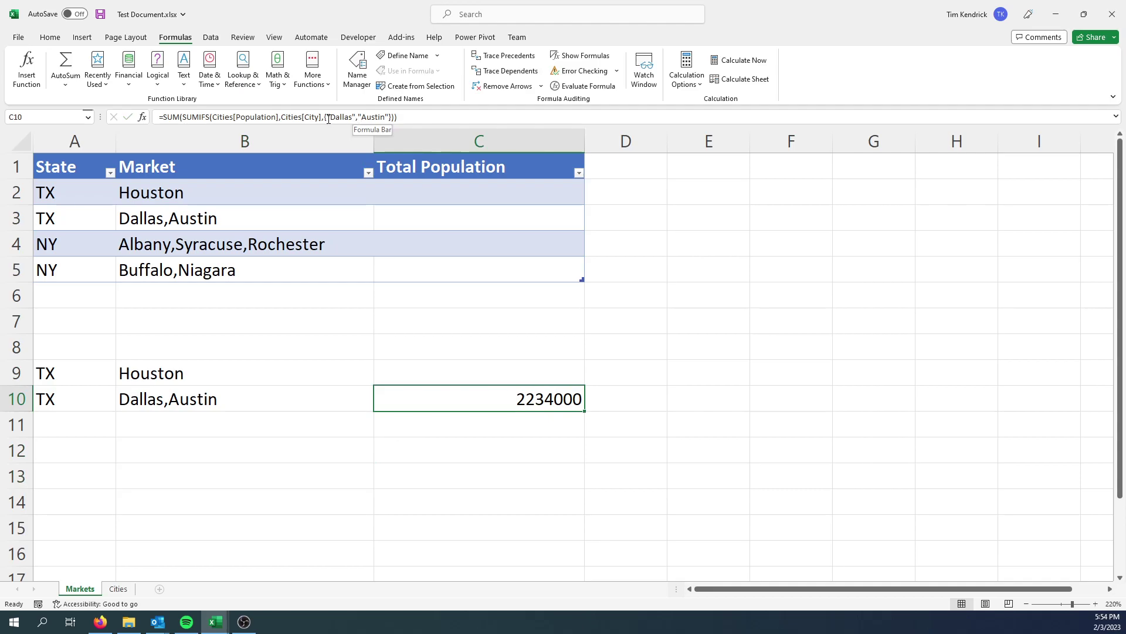
{"action": "left_click", "coordinate": [262, 447]}
{"action": "type", "text": "=SUB"}
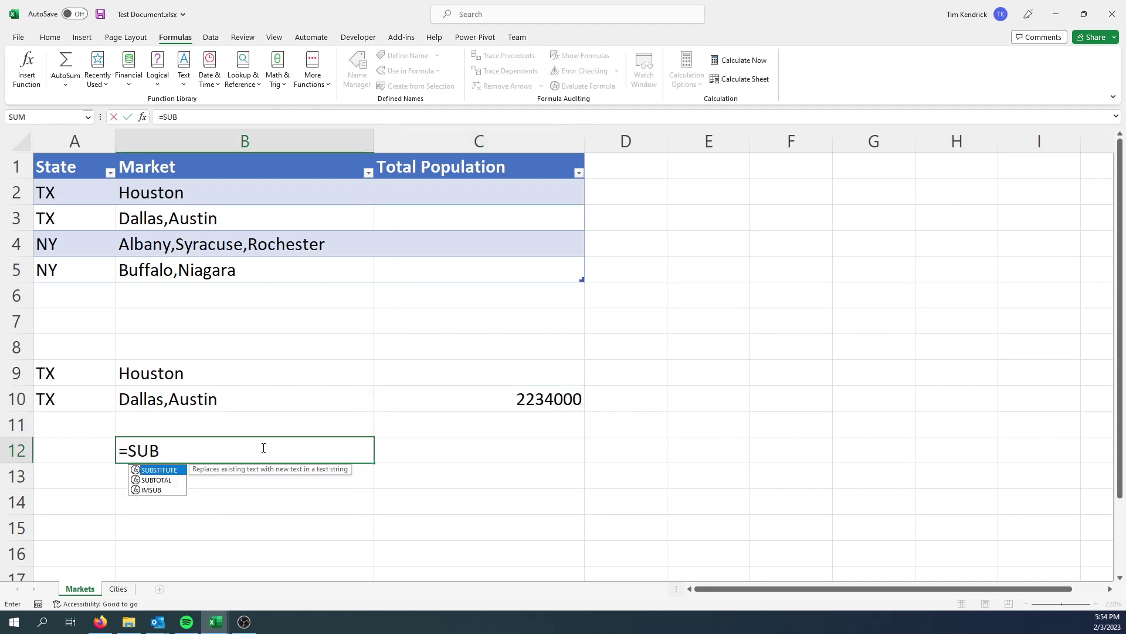
{"action": "type", "text": "STITUTE("}
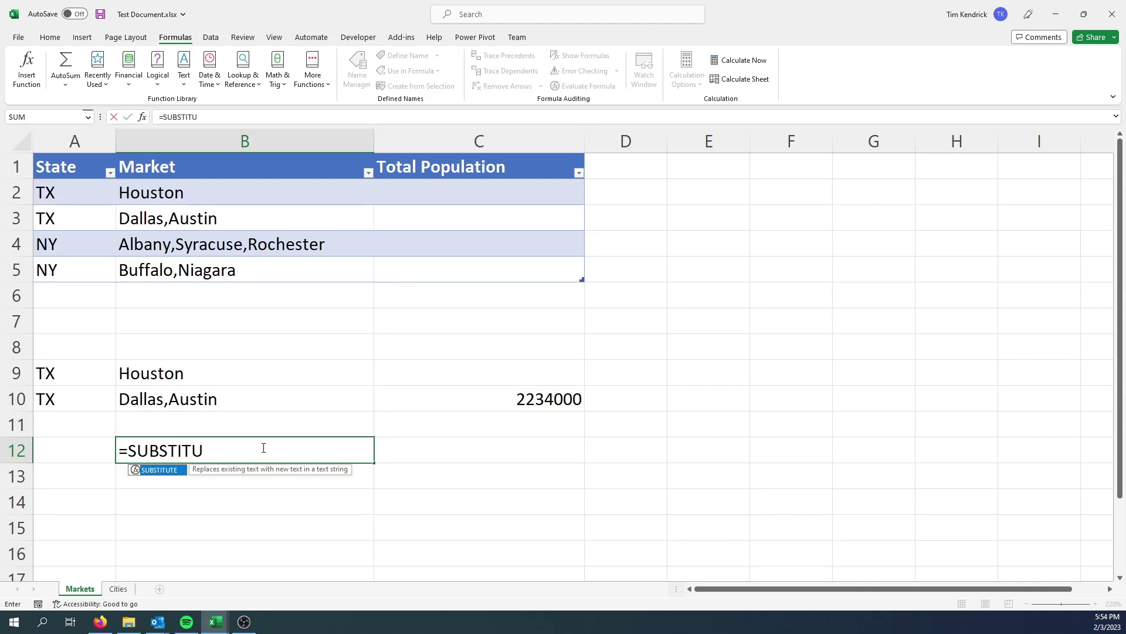
{"action": "left_click", "coordinate": [232, 399]}
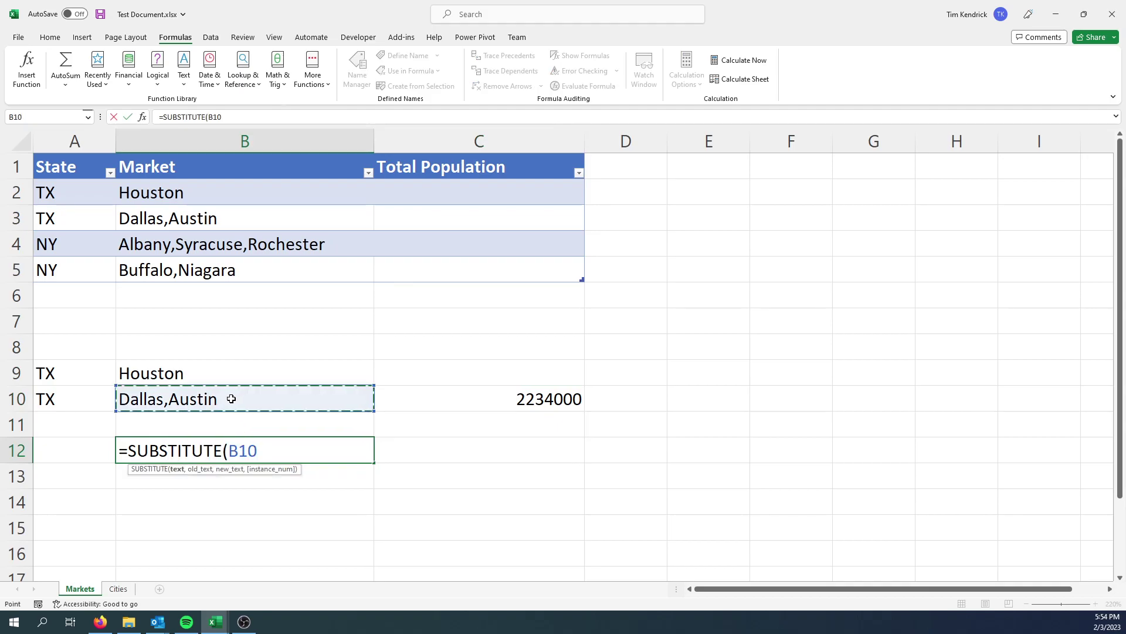
{"action": "type", "text": ",\""}
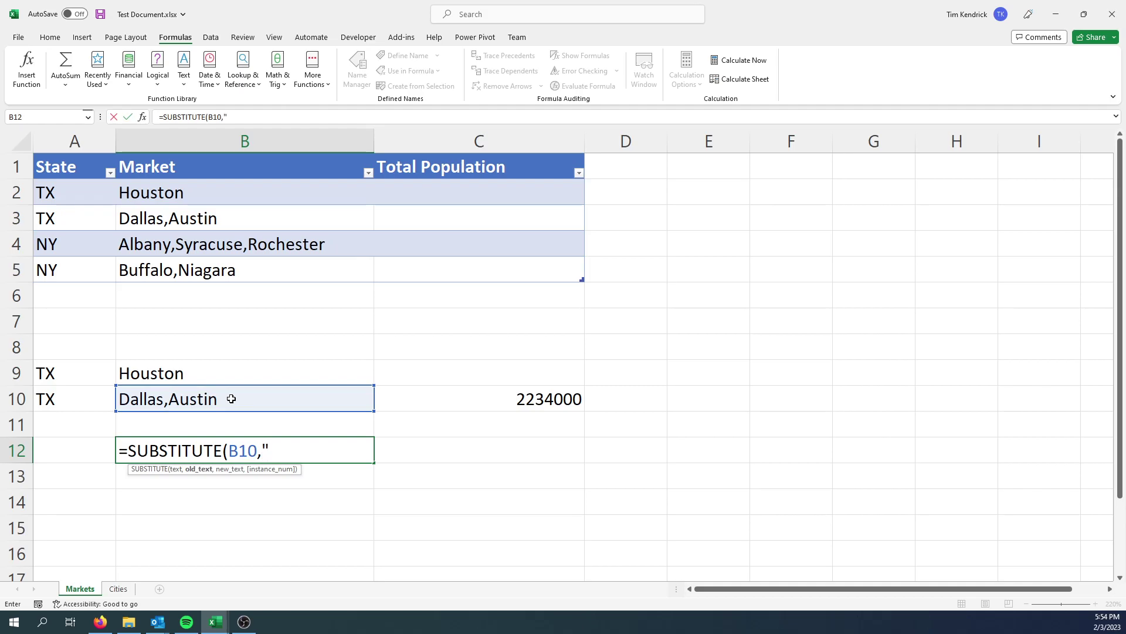
{"action": "type", "text": ",\",\"\"\",\"\"\"\")"}
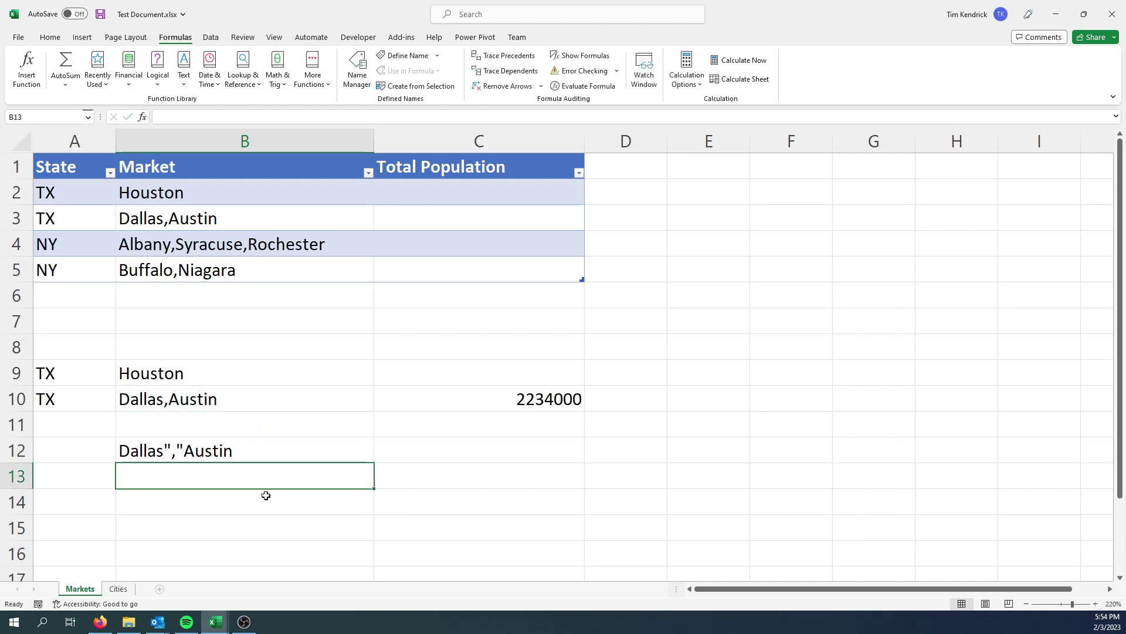
{"action": "key", "text": "Return"}
Wrap B12's formula with "{"""& and &"""}" so it yields {"Dallas","Austin"}.
{"action": "left_click", "coordinate": [198, 457]}
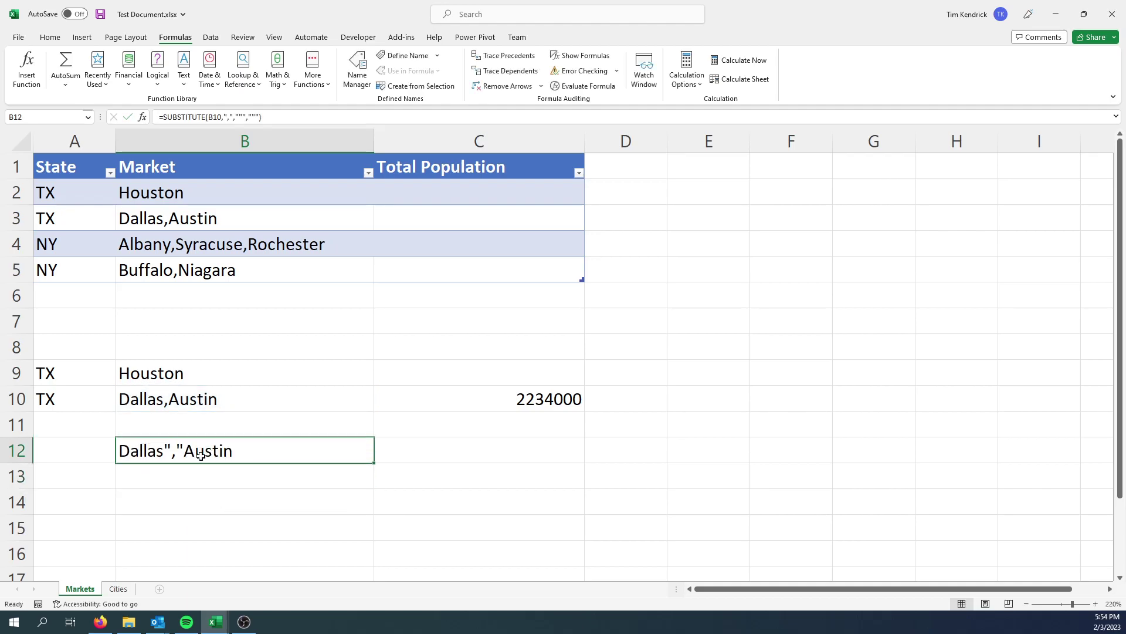
{"action": "left_click", "coordinate": [165, 117]}
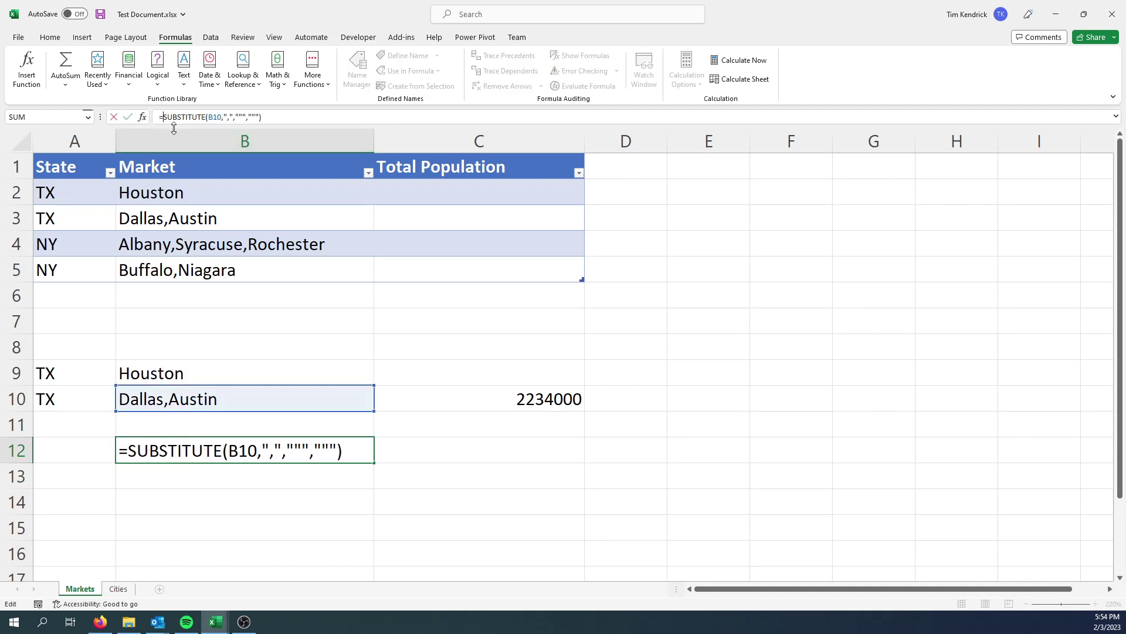
{"action": "type", "text": "\"{"}
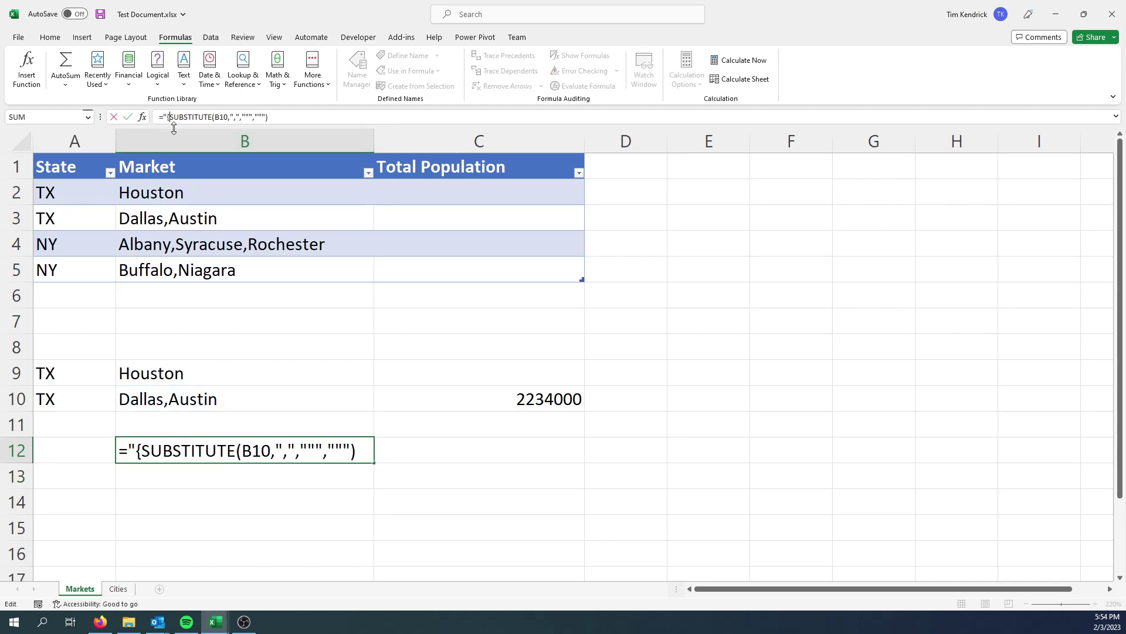
{"action": "type", "text": "\"\"\""}
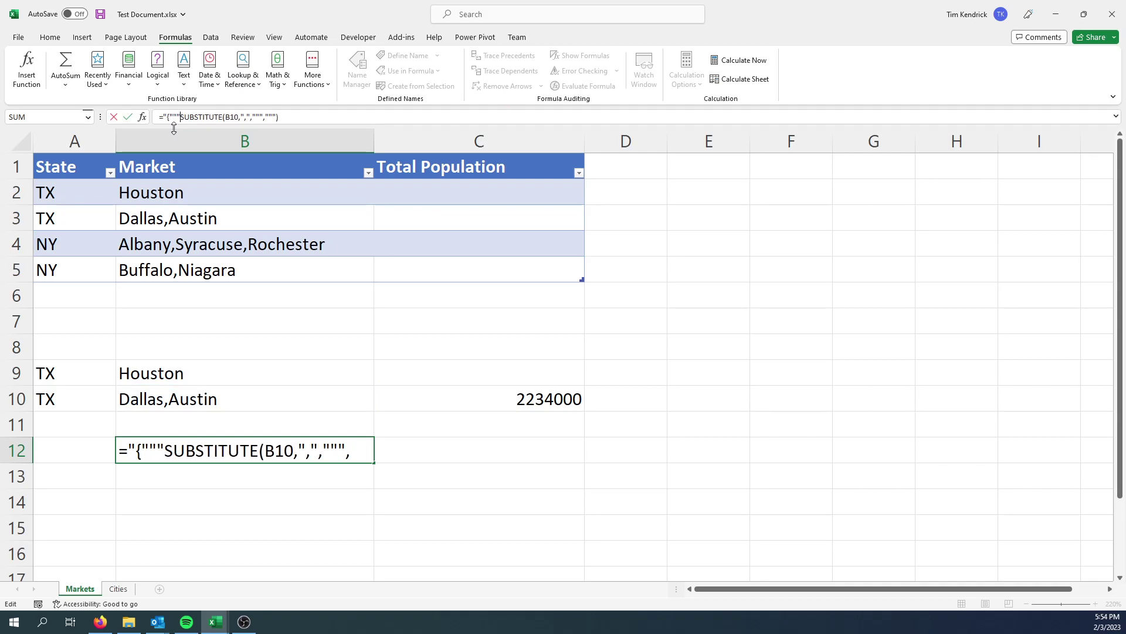
{"action": "type", "text": "&"}
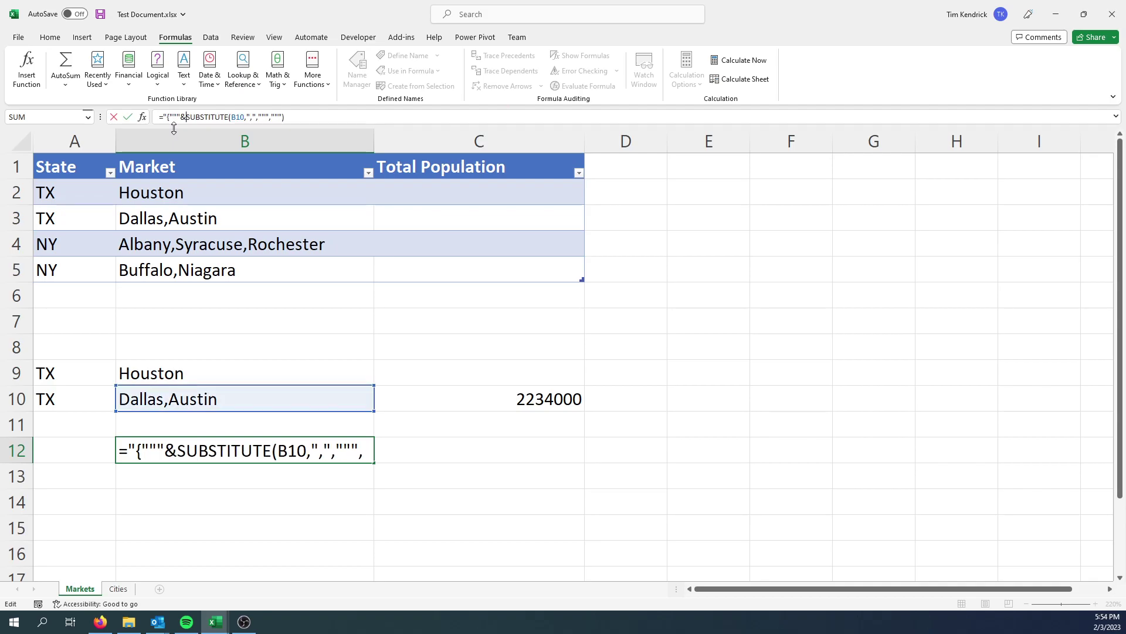
{"action": "left_click", "coordinate": [308, 114]}
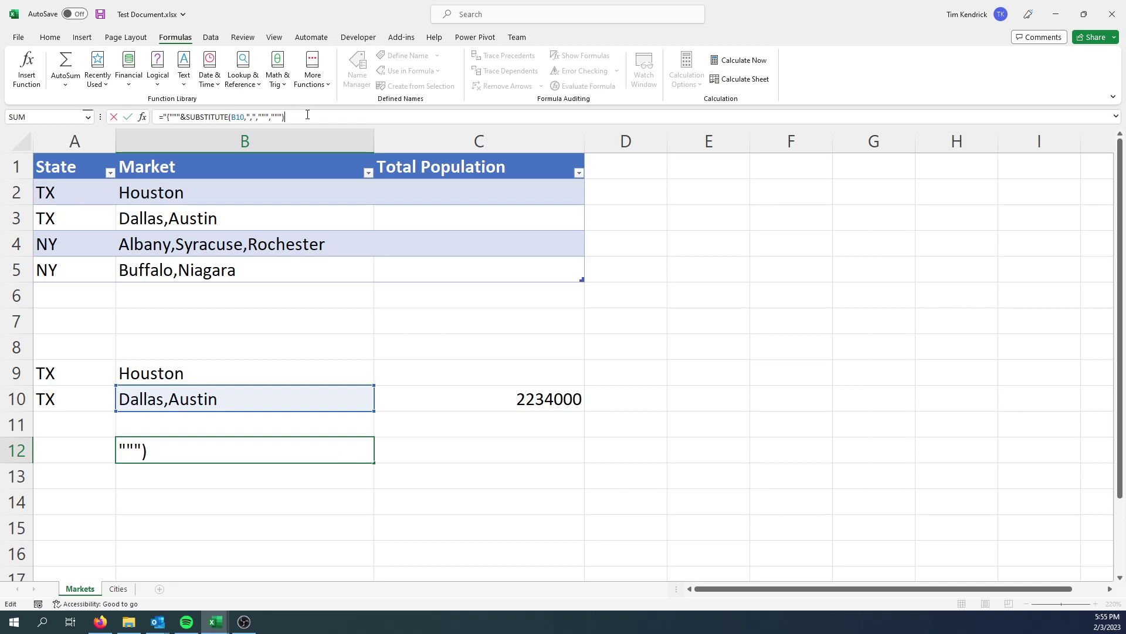
{"action": "type", "text": "&"}
{"action": "key", "text": "Return"}
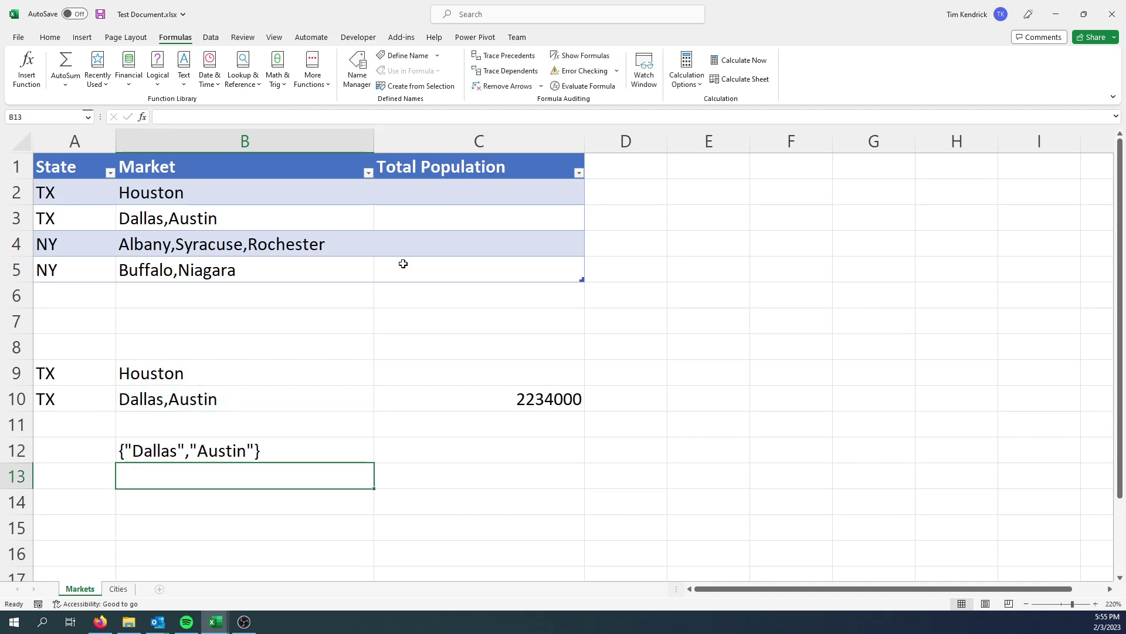
{"action": "left_click", "coordinate": [322, 454]}
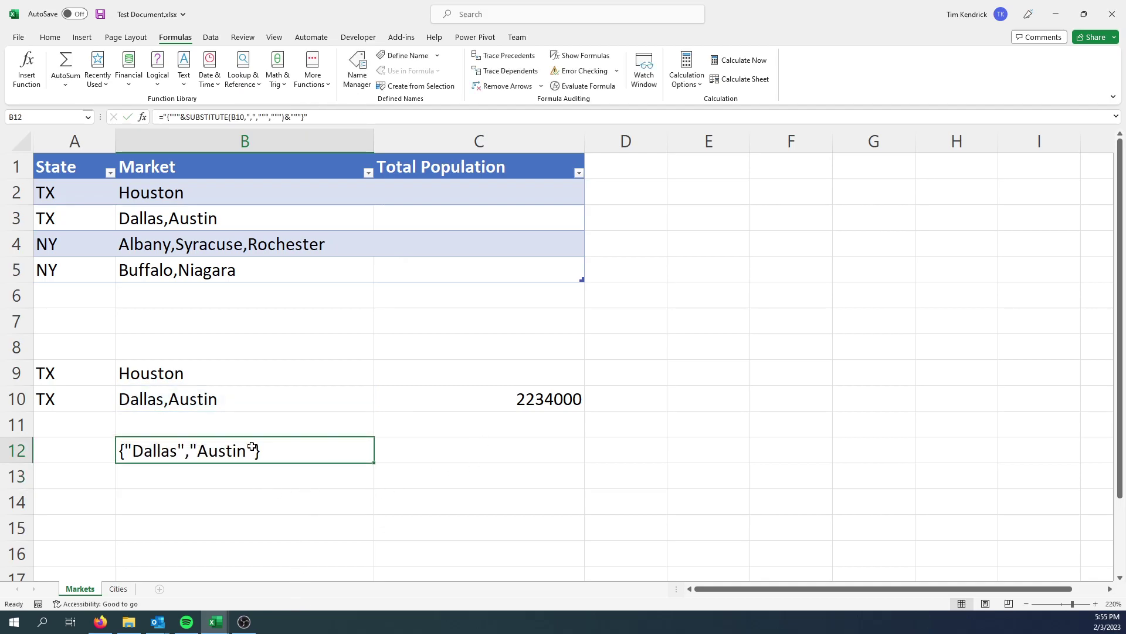
Start a SUMIFS in B14 using Cities Population as sum range and City as criteria range.
{"action": "left_click", "coordinate": [519, 398]}
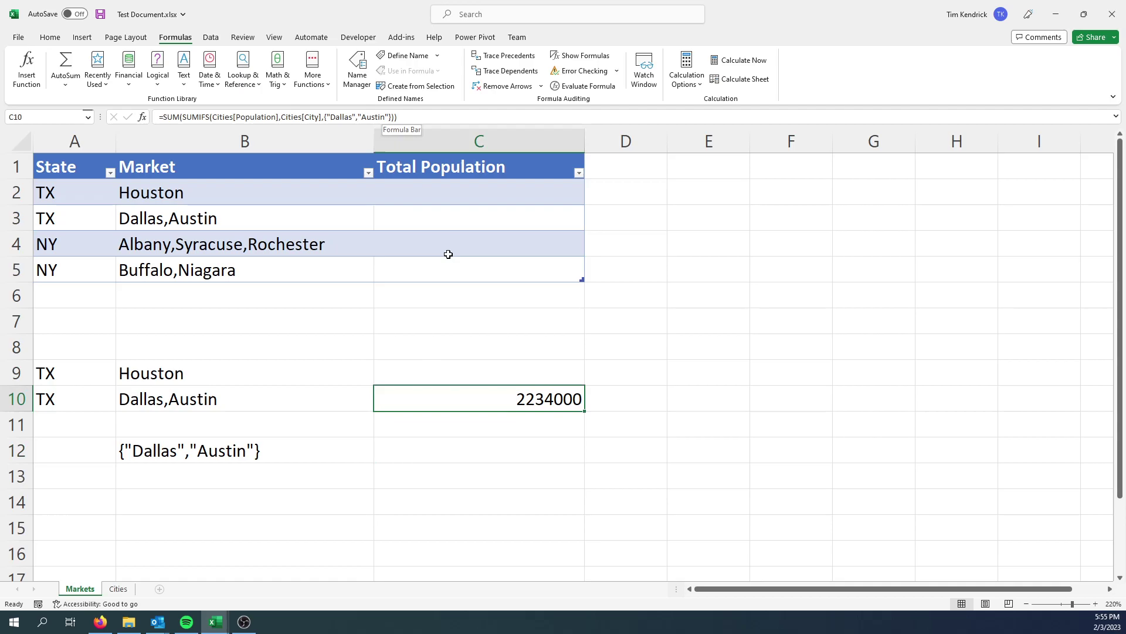
{"action": "key", "text": "Down"}
{"action": "left_click", "coordinate": [228, 496]}
{"action": "type", "text": "="}
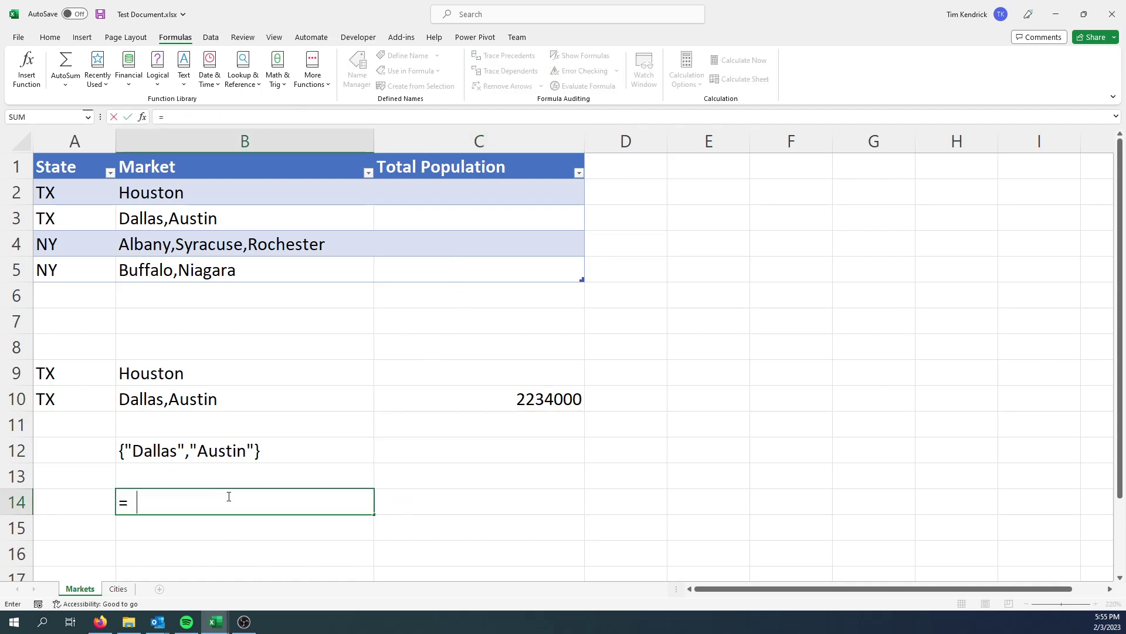
{"action": "type", "text": "SUMIFS("}
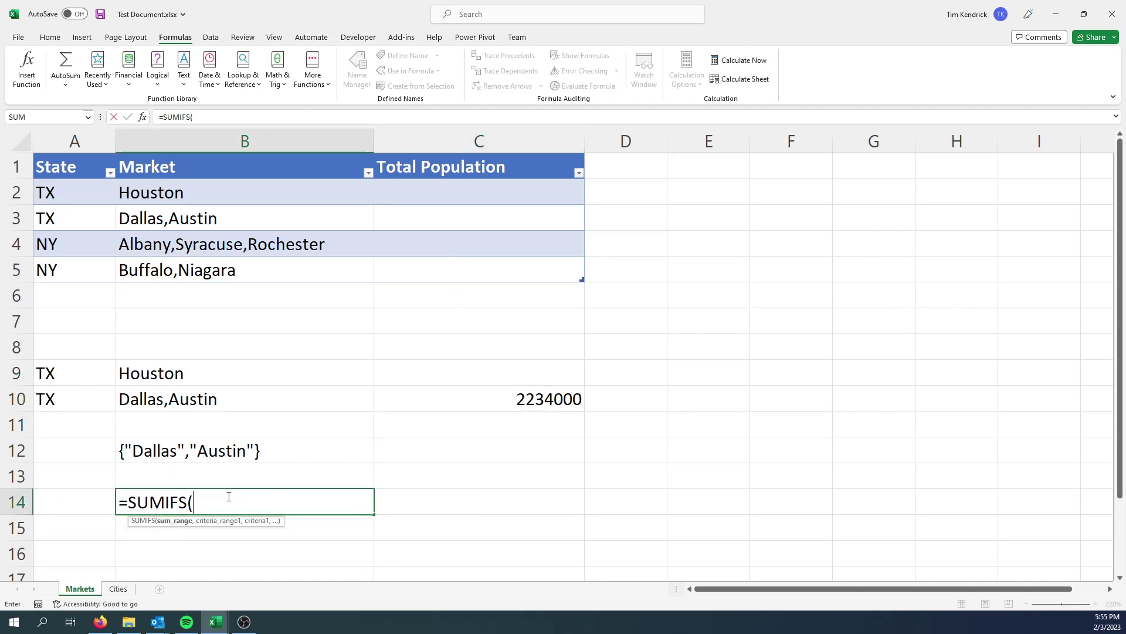
{"action": "left_click", "coordinate": [118, 588]}
{"action": "left_click_drag", "start_coordinate": [439, 197], "coordinate": [451, 377]}
{"action": "type", "text": ","}
{"action": "left_click_drag", "start_coordinate": [206, 195], "coordinate": [199, 363]}
{"action": "type", "text": ","}
Use Markets!B12 as the criterion and commit; B14 returns 0.
{"action": "left_click", "coordinate": [80, 588]}
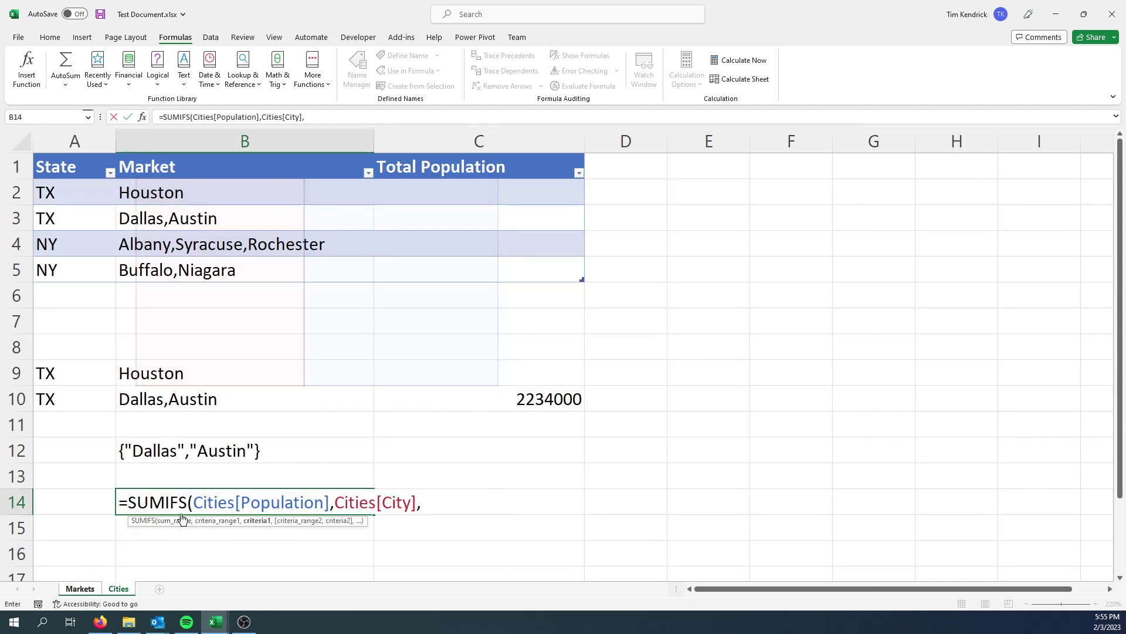
{"action": "left_click", "coordinate": [224, 453]}
{"action": "left_click", "coordinate": [356, 117]}
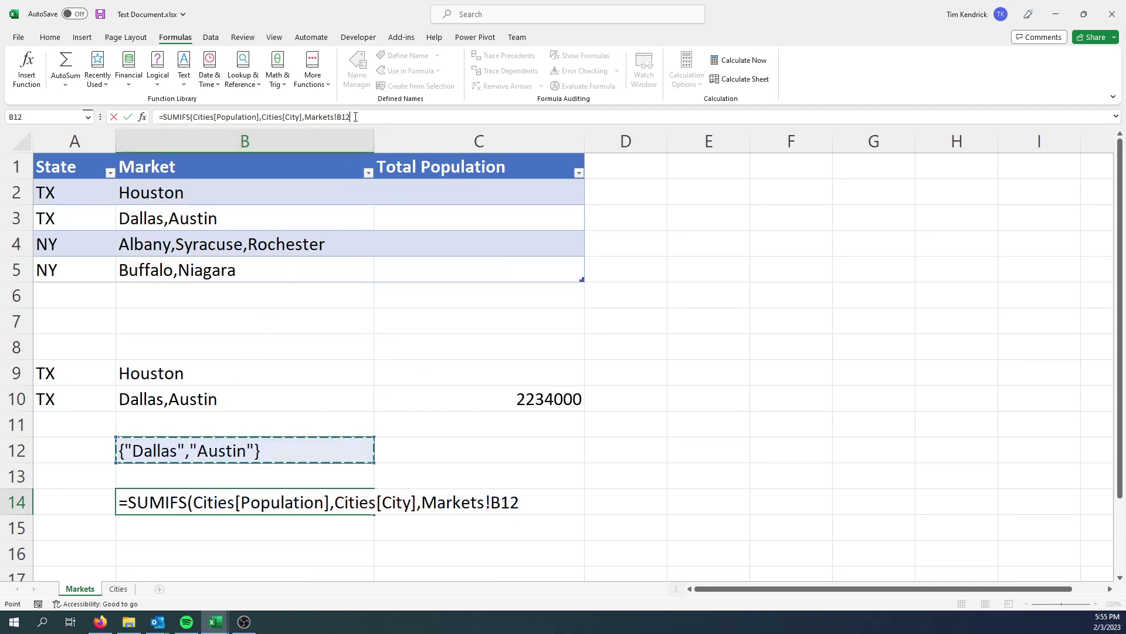
{"action": "type", "text": ")"}
{"action": "key", "text": "Return"}
{"action": "key", "text": "Up"}
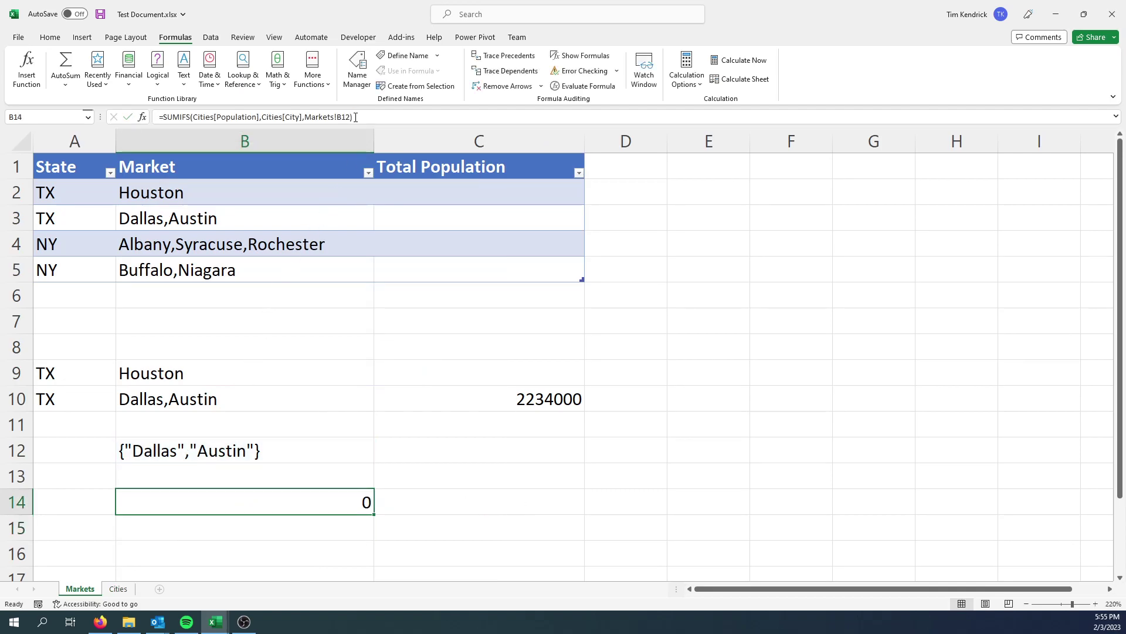
Evaluate B14's formula step by step until B12 resolves to the text {"Dallas","Austin"}.
{"action": "left_click", "coordinate": [590, 86]}
{"action": "left_click", "coordinate": [509, 400]}
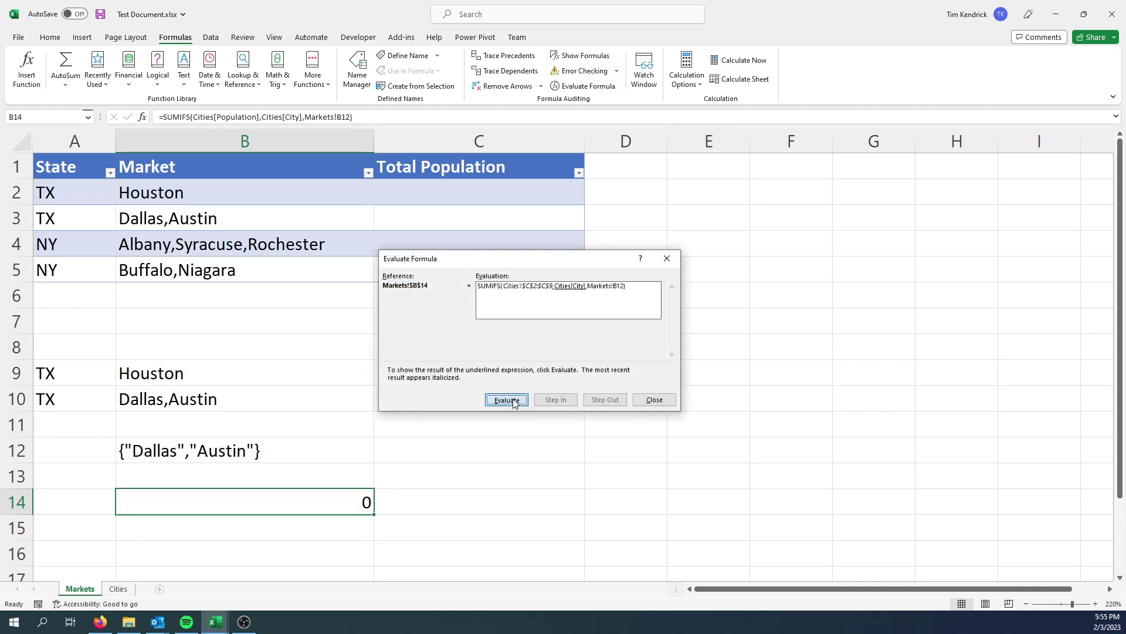
{"action": "left_click", "coordinate": [510, 400]}
{"action": "left_click", "coordinate": [514, 401]}
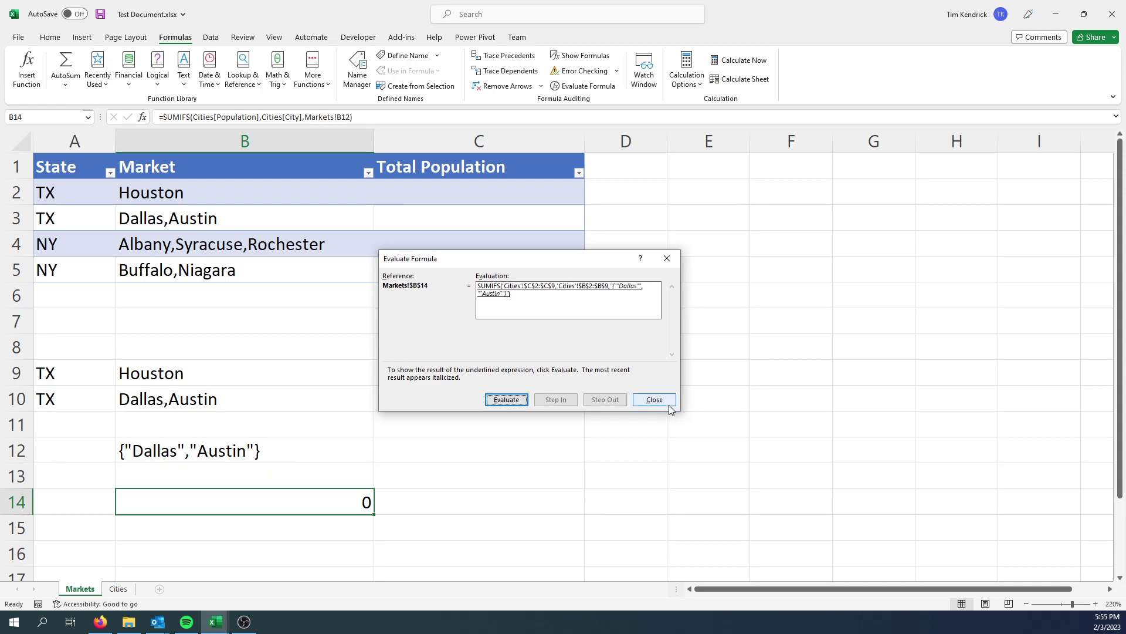
Close the evaluation and change the C7 label to read FILTERXML.
{"action": "left_click", "coordinate": [655, 400]}
{"action": "left_click", "coordinate": [644, 317]}
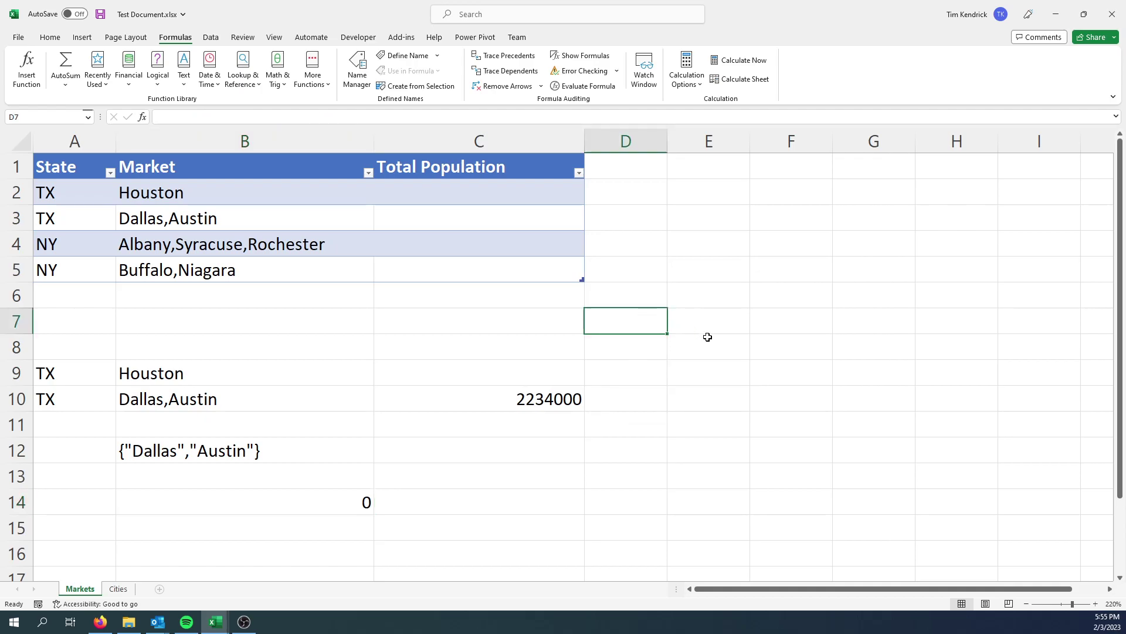
{"action": "double_click", "coordinate": [551, 324]}
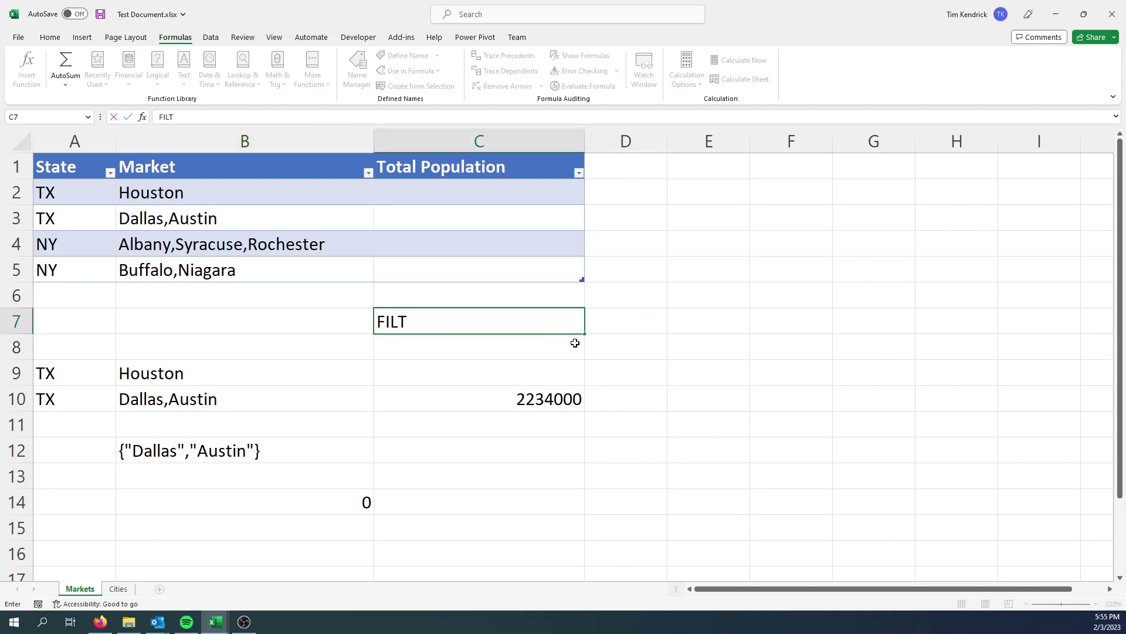
{"action": "type", "text": "ERXML"}
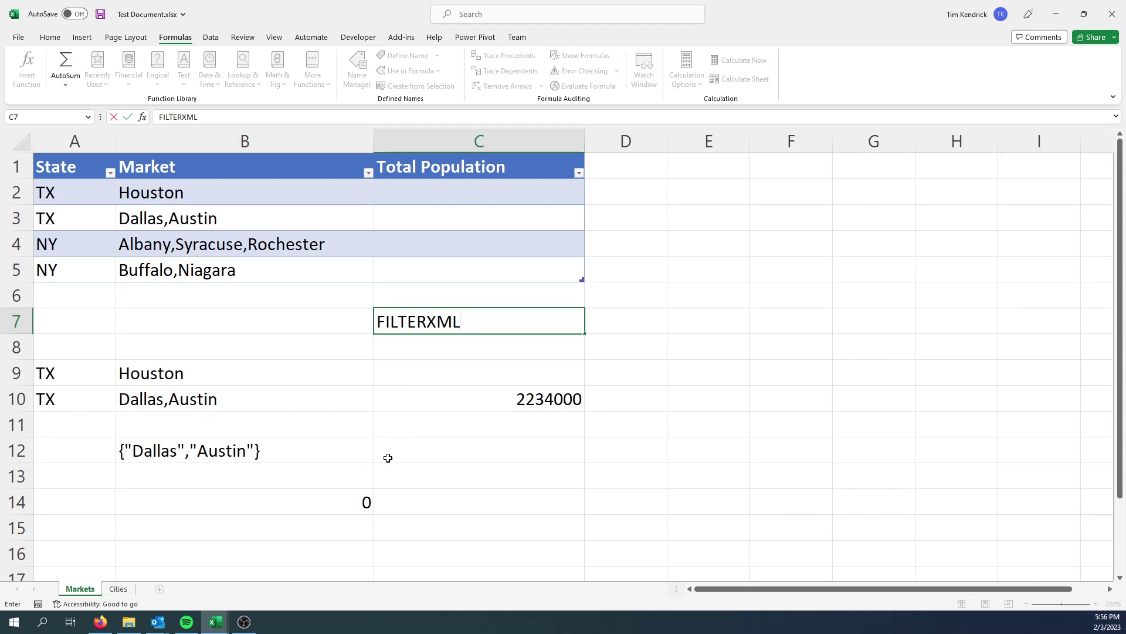
Replace B12's opening brace and quotes with <p><c> and the closing ones with </c></p>.
{"action": "left_click", "coordinate": [333, 503]}
{"action": "left_click", "coordinate": [258, 450]}
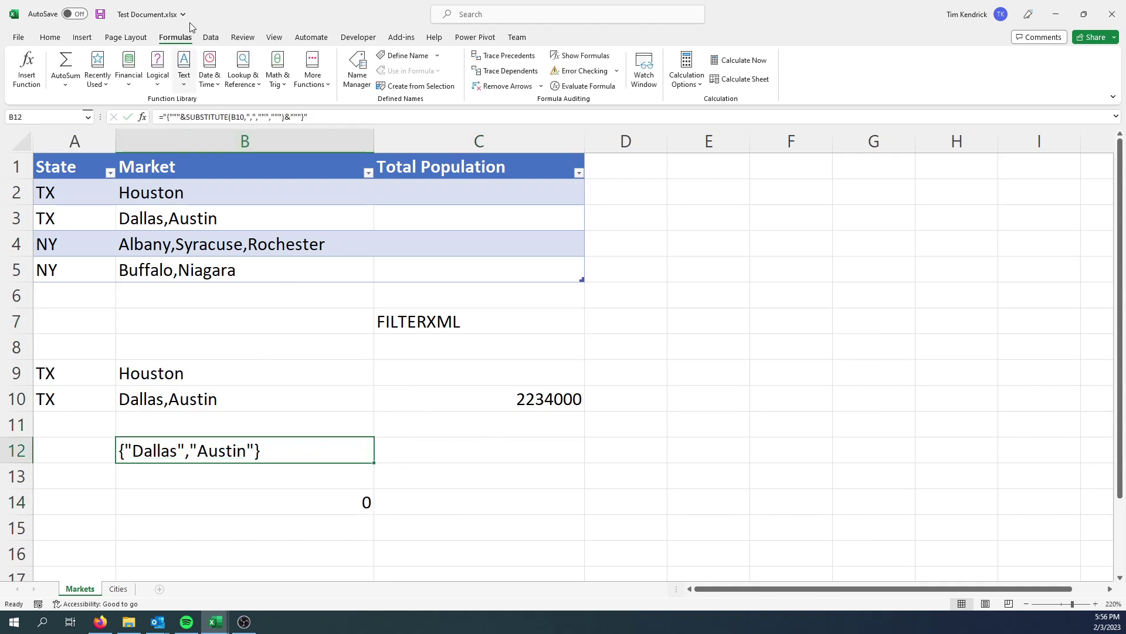
{"action": "left_click", "coordinate": [210, 120]}
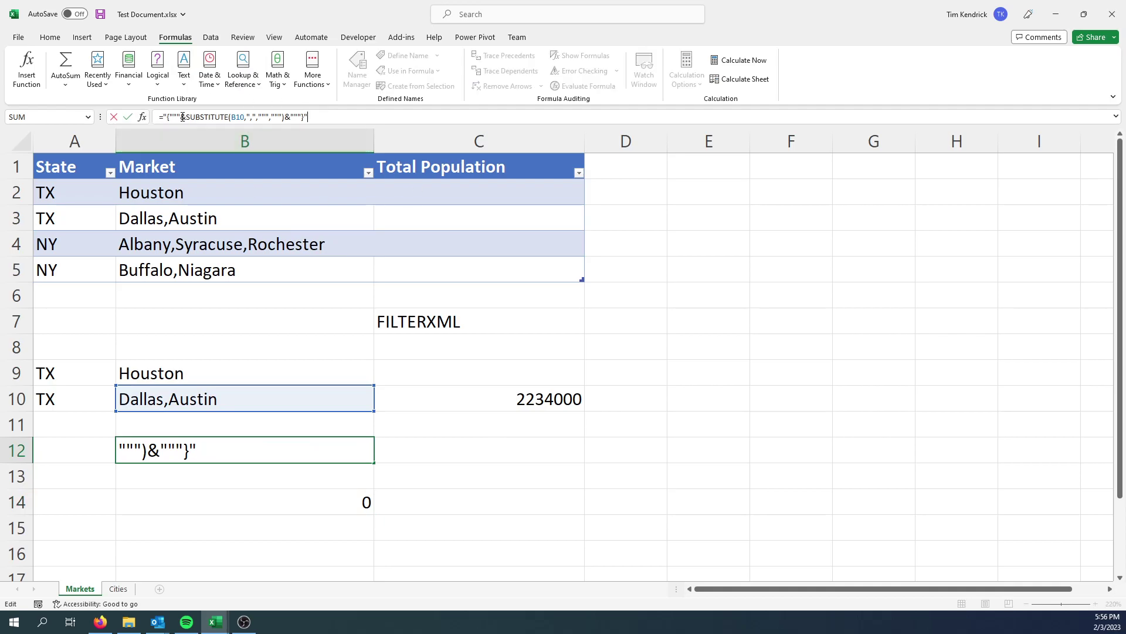
{"action": "left_click_drag", "start_coordinate": [179, 117], "coordinate": [167, 117]}
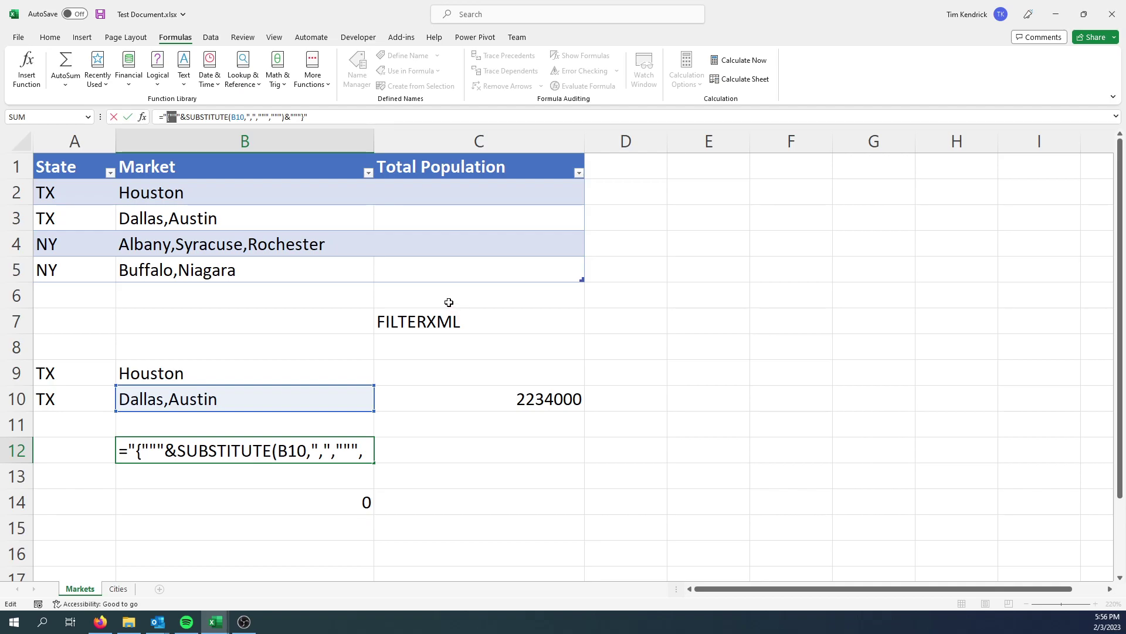
{"action": "key", "text": "Delete"}
{"action": "type", "text": "<p"}
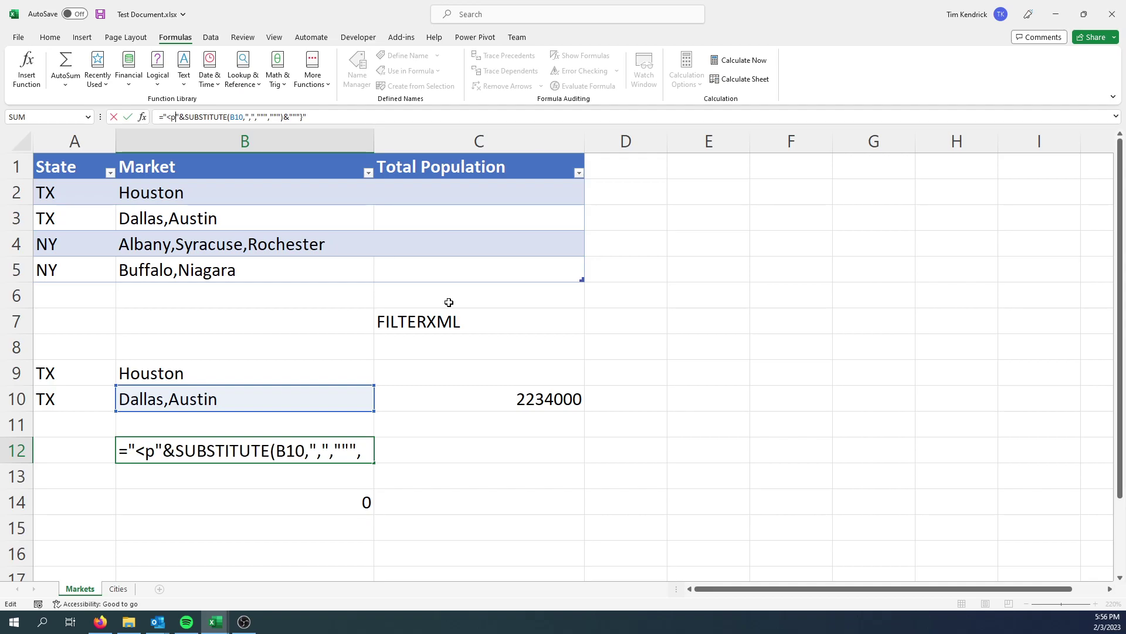
{"action": "type", "text": "><c>"}
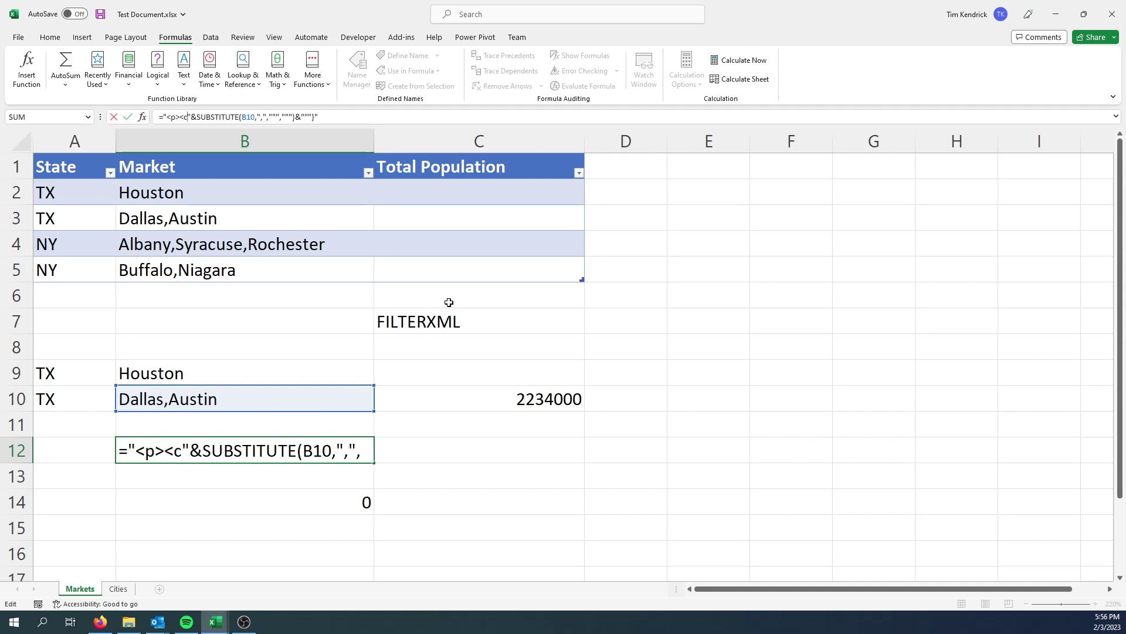
{"action": "left_click", "coordinate": [294, 117]}
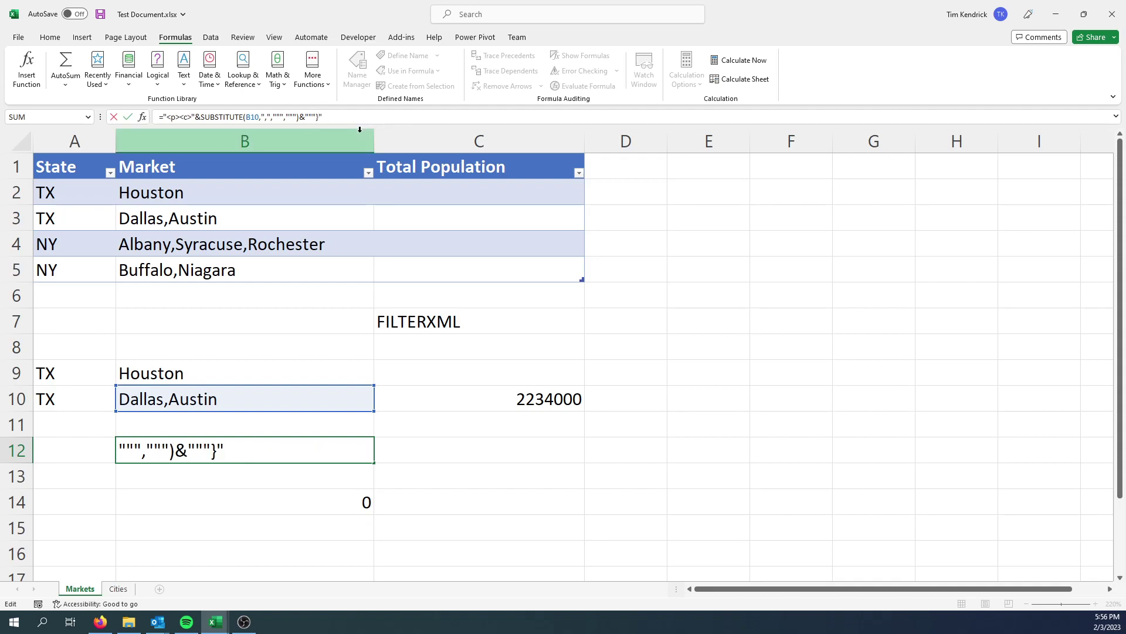
{"action": "key", "text": "BackSpace"}
{"action": "type", "text": "</c></p>"}
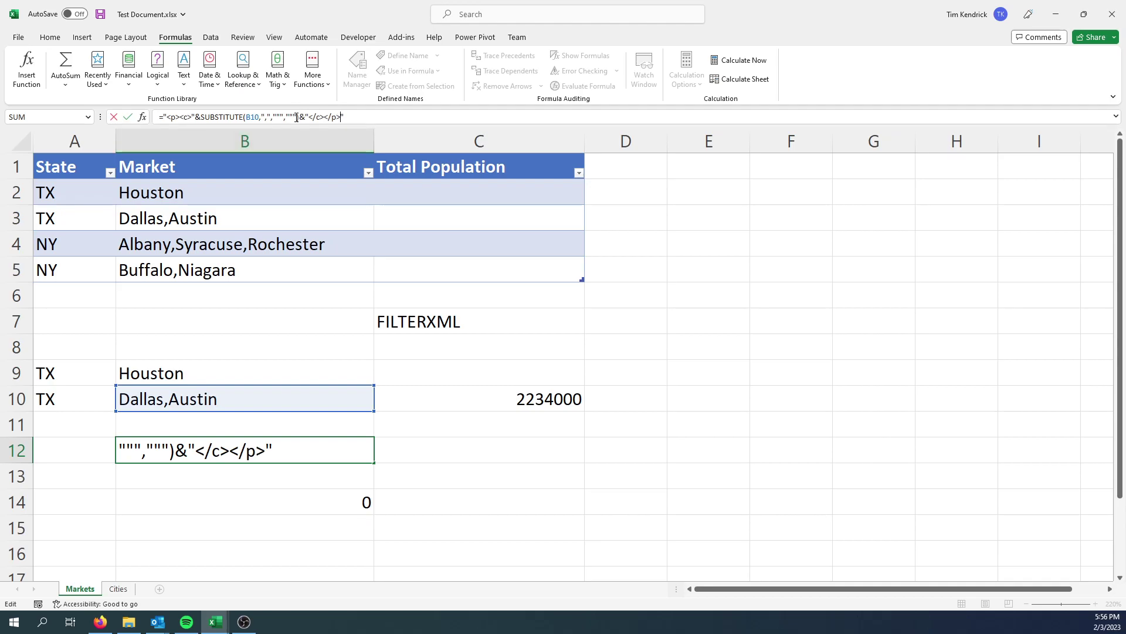
Change SUBSTITUTE's replacement to </c><c>, producing <p><c>Dallas</c><c>Austin</c></p>; B14 shows 4945000.
{"action": "left_click_drag", "start_coordinate": [293, 118], "coordinate": [276, 120]}
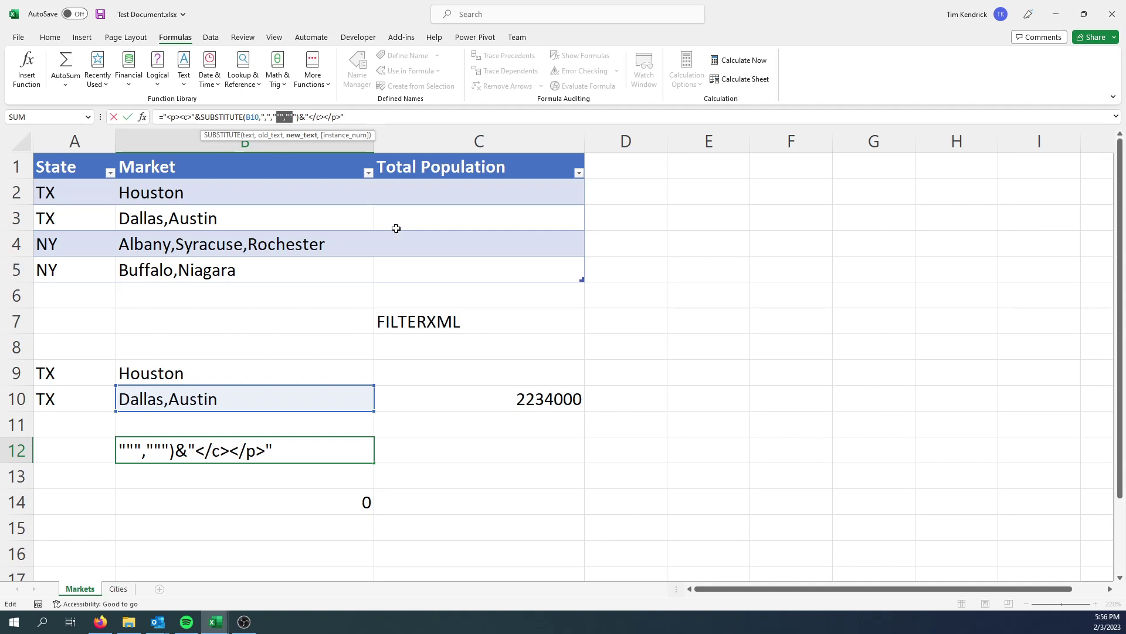
{"action": "key", "text": "BackSpace"}
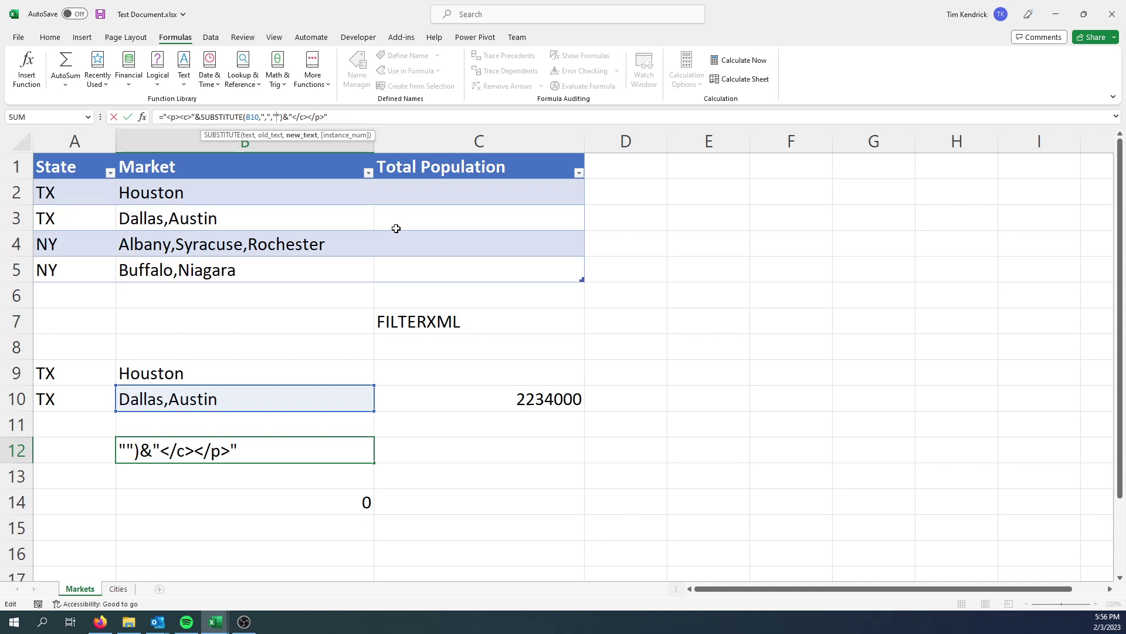
{"action": "type", "text": "</"}
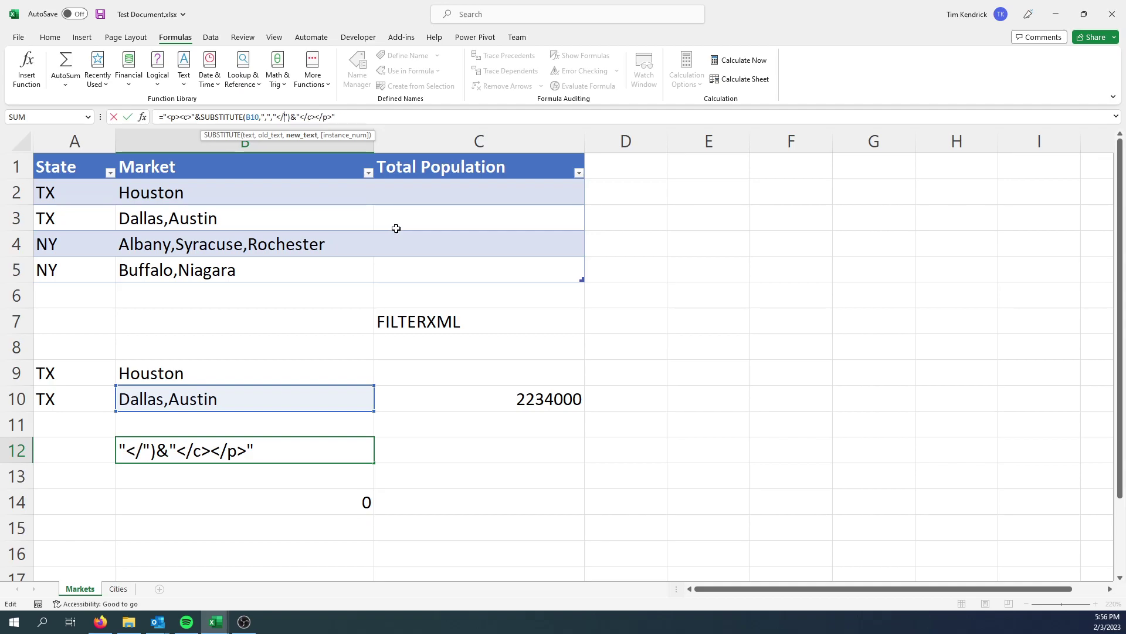
{"action": "type", "text": "c>"}
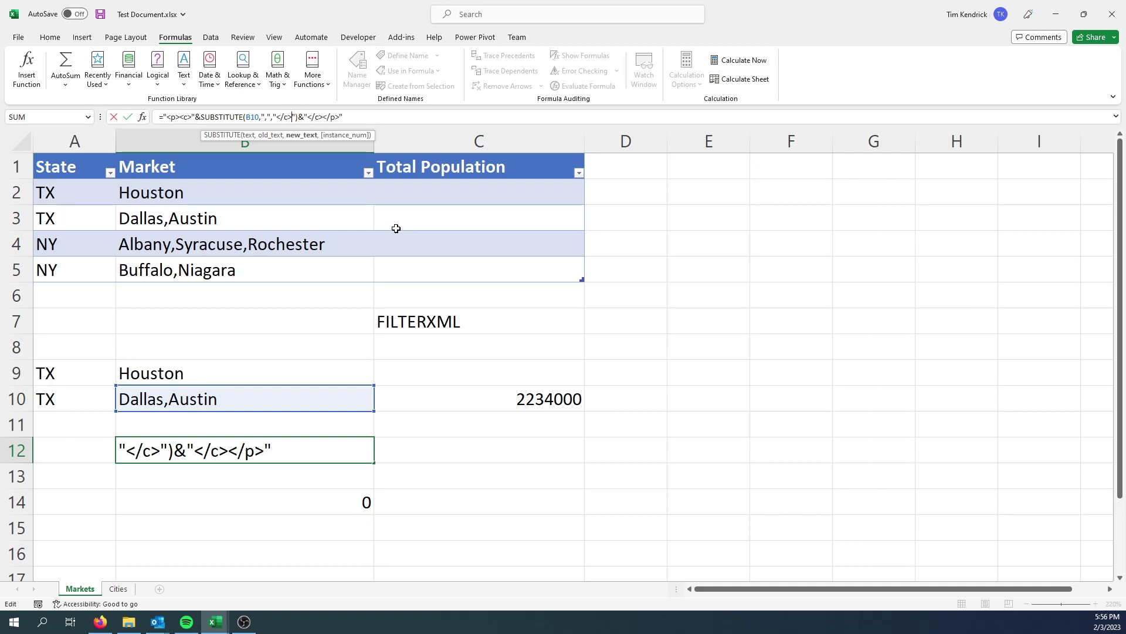
{"action": "type", "text": "<c>"}
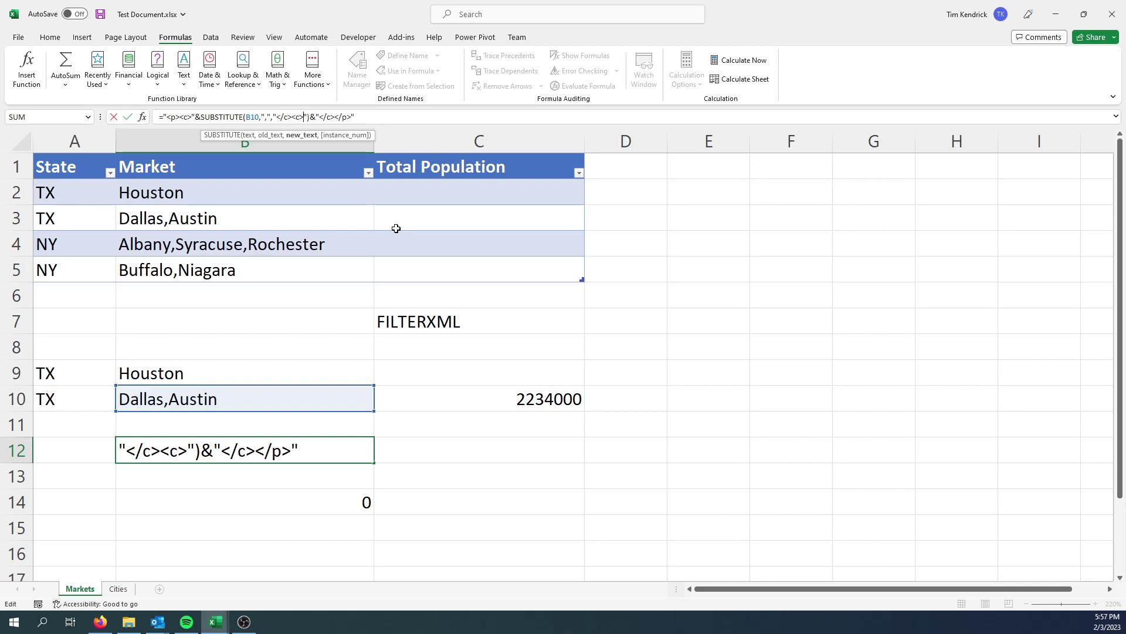
{"action": "key", "text": "Return"}
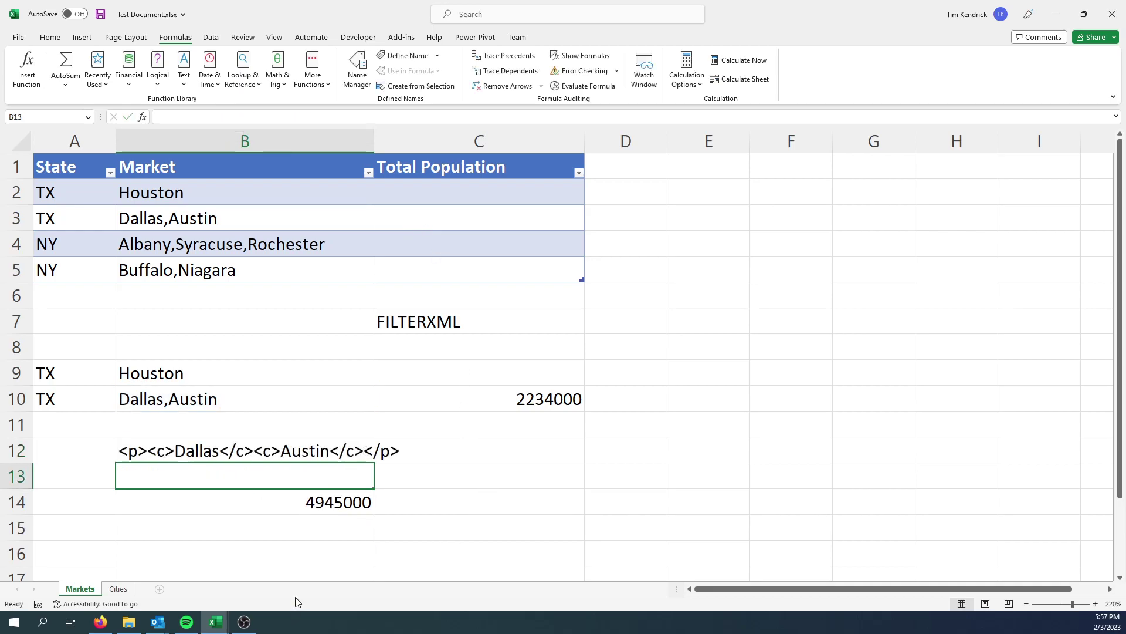
{"action": "left_click", "coordinate": [262, 459]}
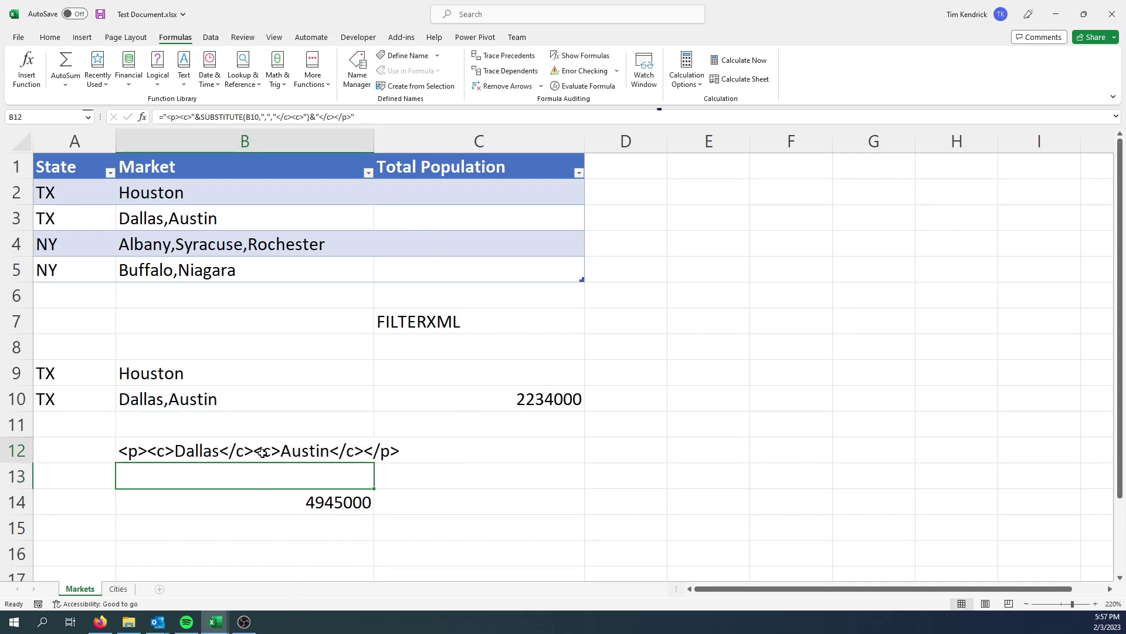
Wrap B12's formula in FILTERXML(…,"//c") so Dallas and Austin spill into B12:B13.
{"action": "left_click", "coordinate": [168, 116]}
{"action": "type", "text": "FILTER"}
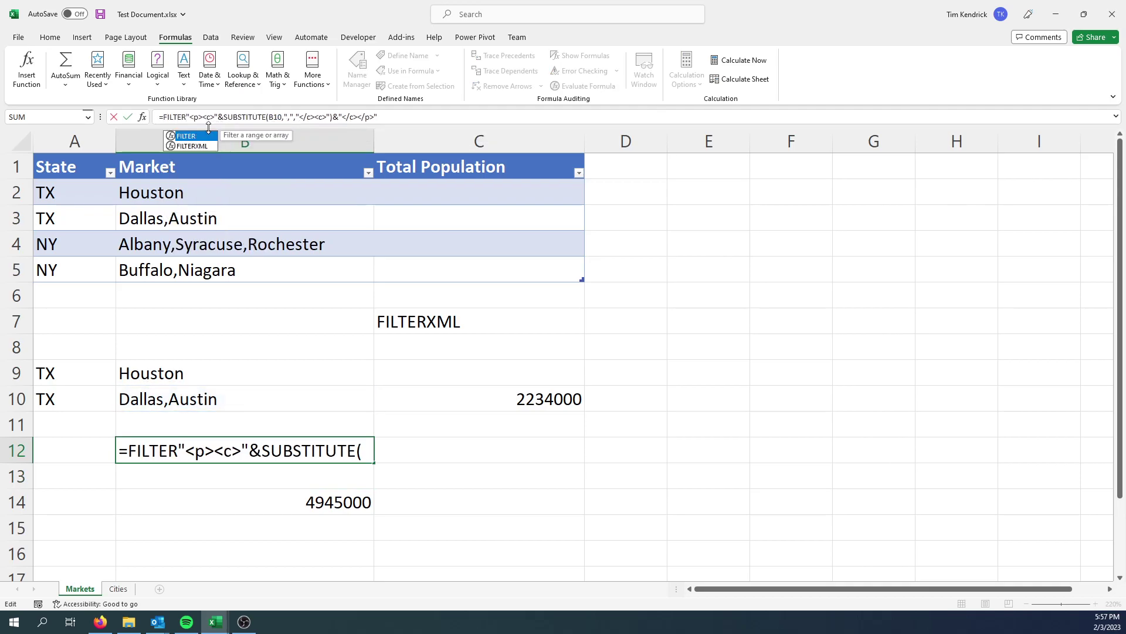
{"action": "type", "text": "X"}
{"action": "key", "text": "BackSpace"}
{"action": "type", "text": "XML"}
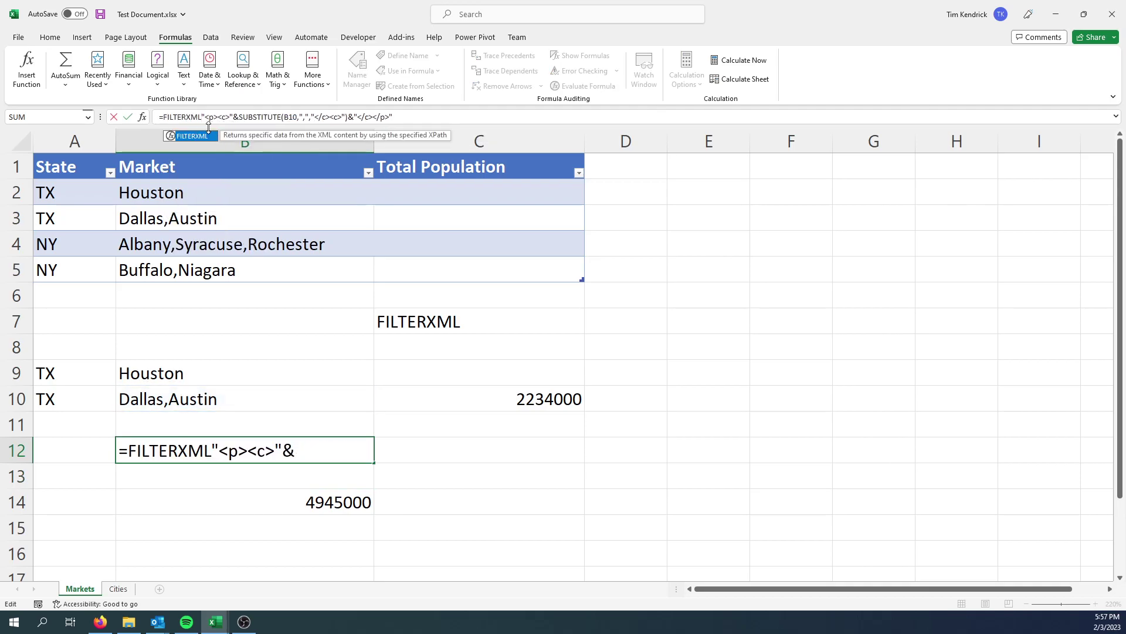
{"action": "type", "text": "("}
{"action": "left_click", "coordinate": [432, 116]}
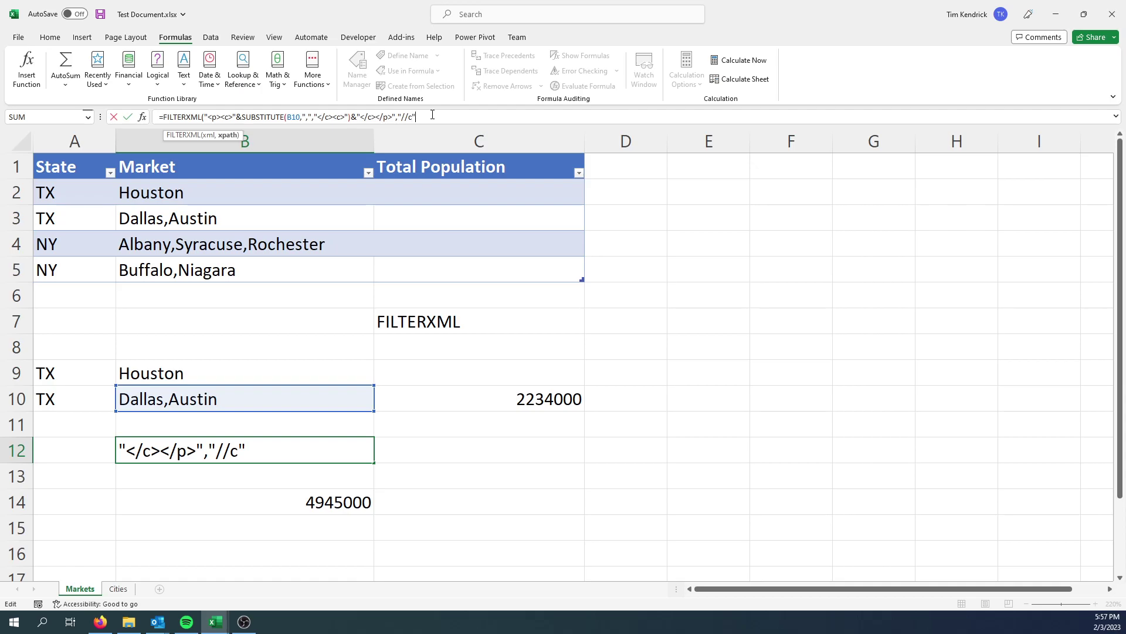
{"action": "type", "text": ")"}
{"action": "key", "text": "ctrl+Return"}
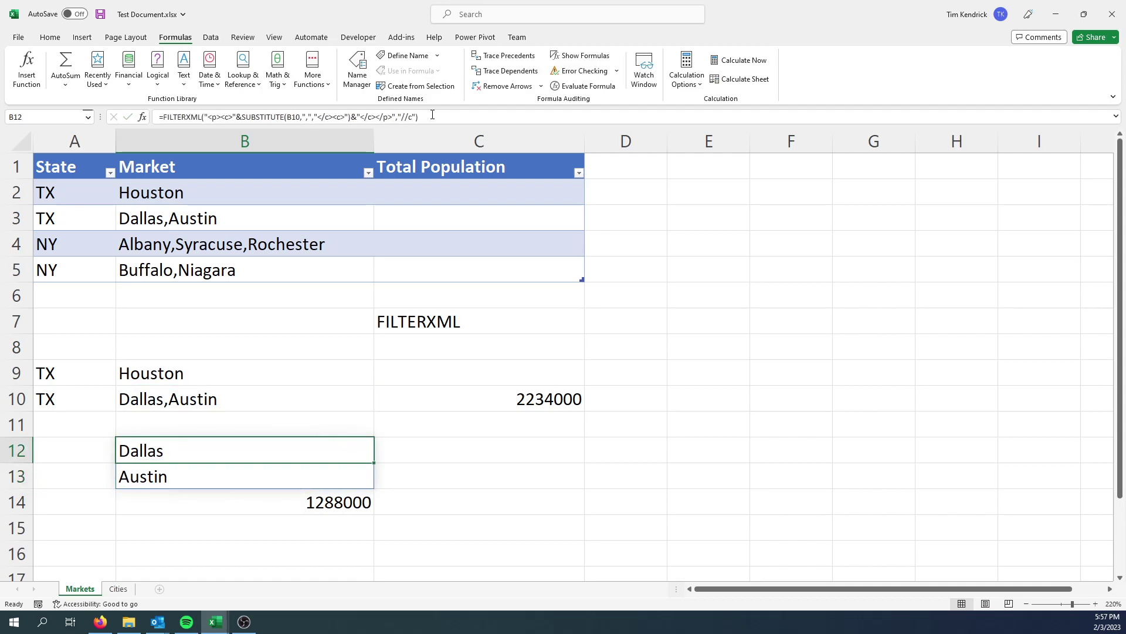
Copy the FILTERXML expression from B12's formula and select B14.
{"action": "left_click_drag", "start_coordinate": [430, 114], "coordinate": [163, 115]}
{"action": "key", "text": "ctrl+c"}
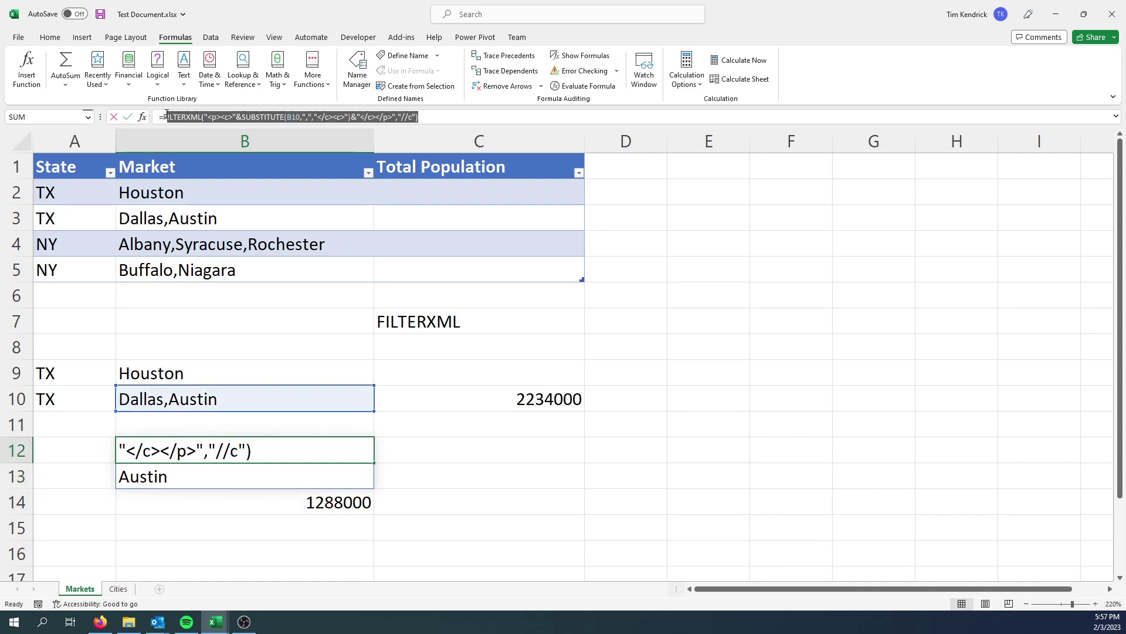
{"action": "key", "text": "Escape"}
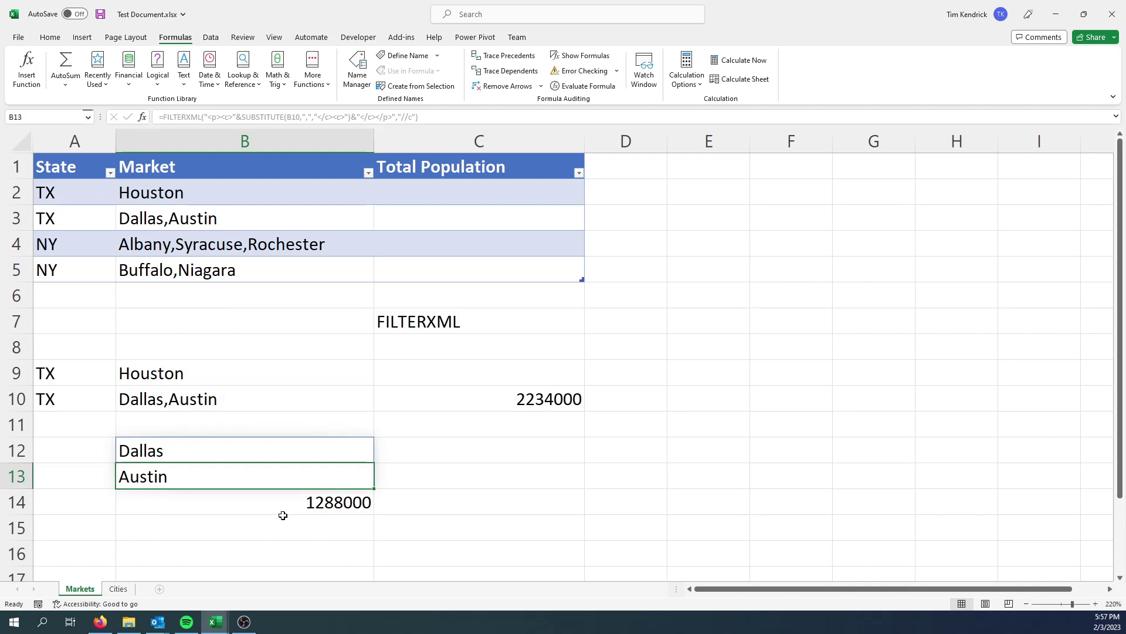
{"action": "left_click", "coordinate": [314, 509]}
Replace Markets!B12 in B14's SUMIFS with the copied FILTERXML expression.
{"action": "left_click_drag", "start_coordinate": [351, 117], "coordinate": [304, 117]}
{"action": "key", "text": "ctrl+v"}
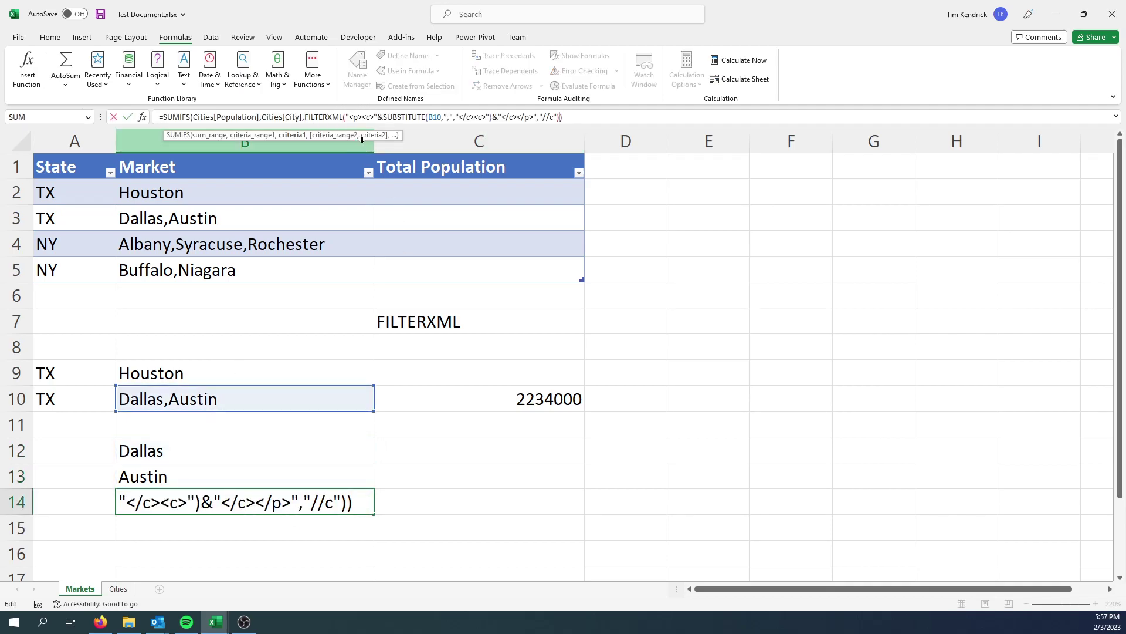
{"action": "key", "text": "Return"}
{"action": "key", "text": "Up"}
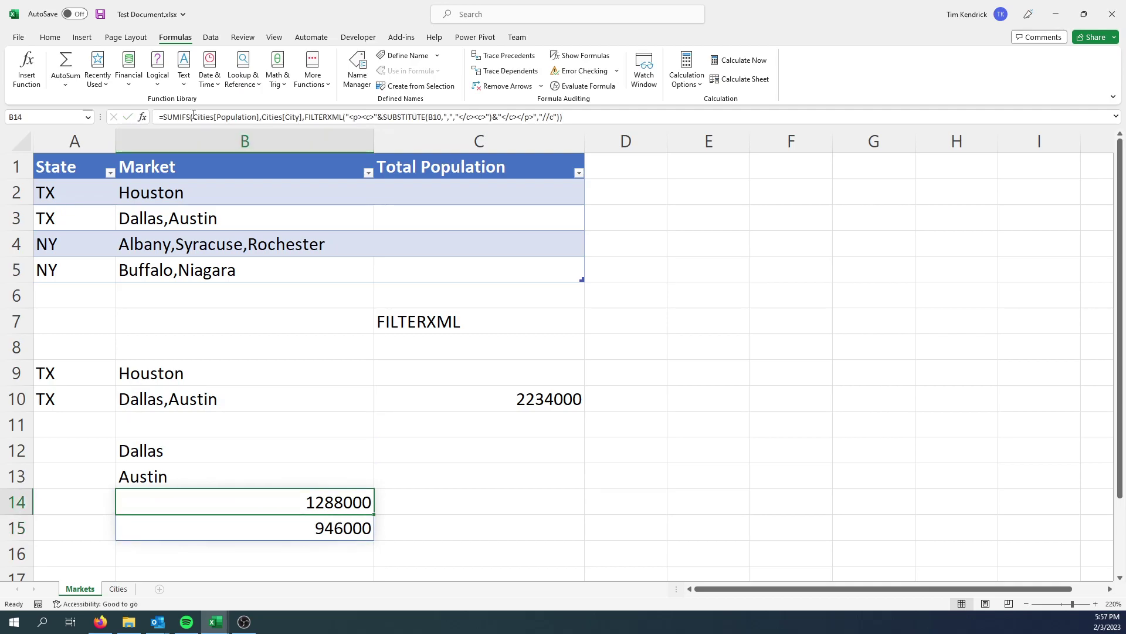
Wrap B14's formula in SUM, giving 2234000, and compare it with C10's total.
{"action": "left_click", "coordinate": [165, 116]}
{"action": "type", "text": "SUM("}
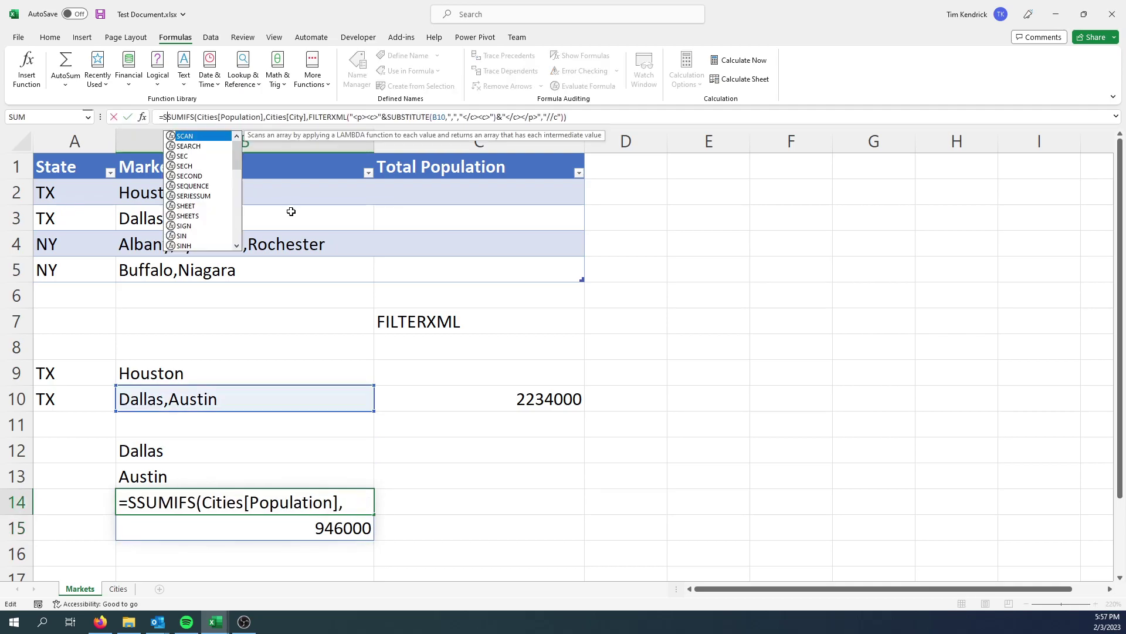
{"action": "left_click", "coordinate": [628, 114]}
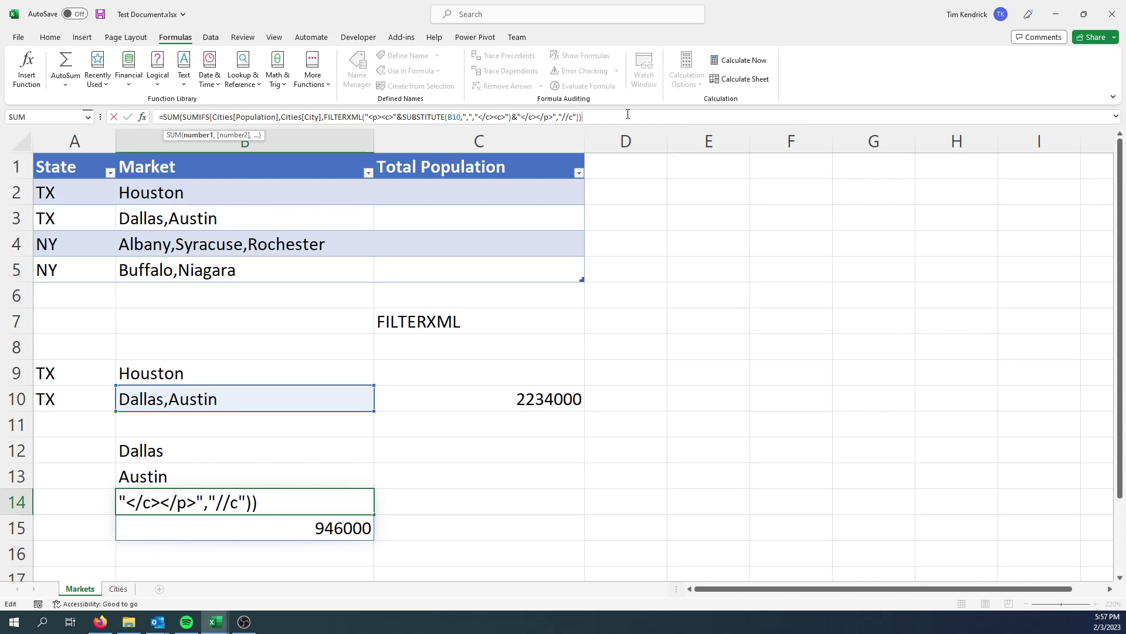
{"action": "type", "text": ")"}
{"action": "key", "text": "Return"}
{"action": "left_click", "coordinate": [632, 466]}
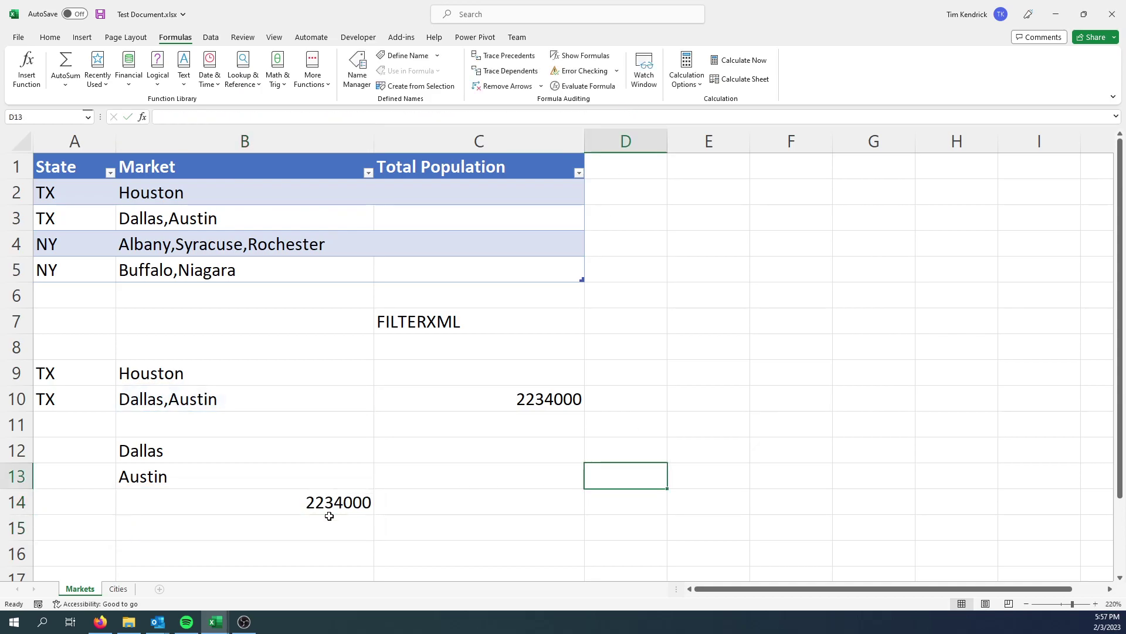
{"action": "left_click", "coordinate": [329, 517]}
{"action": "left_click", "coordinate": [349, 503]}
{"action": "left_click", "coordinate": [496, 410]}
{"action": "left_click", "coordinate": [352, 501]}
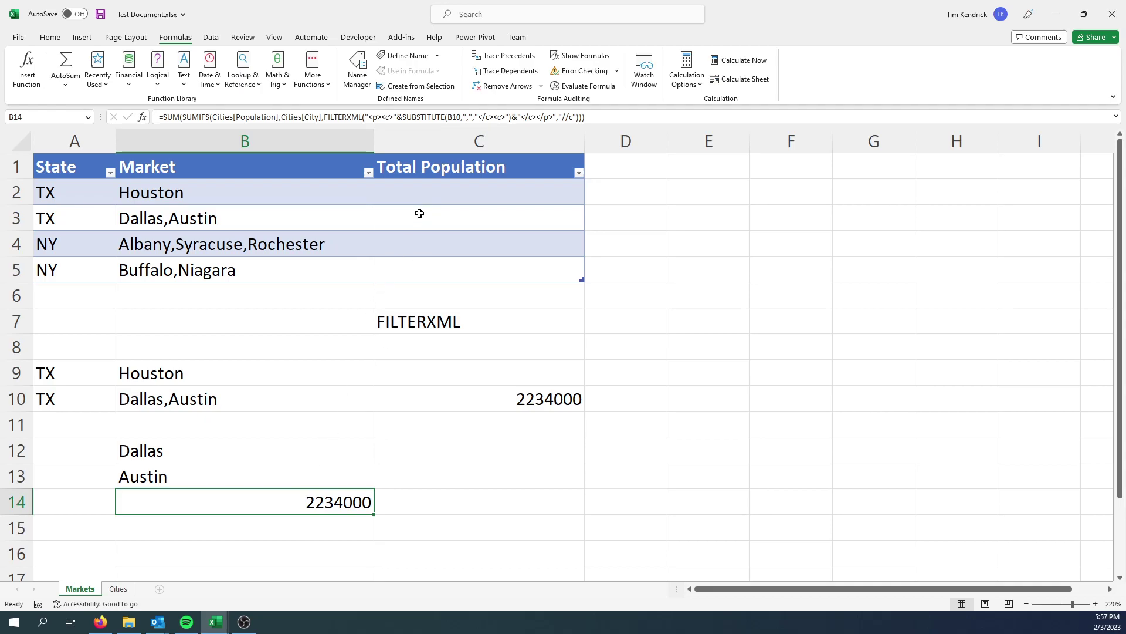
{"action": "key", "text": "F2"}
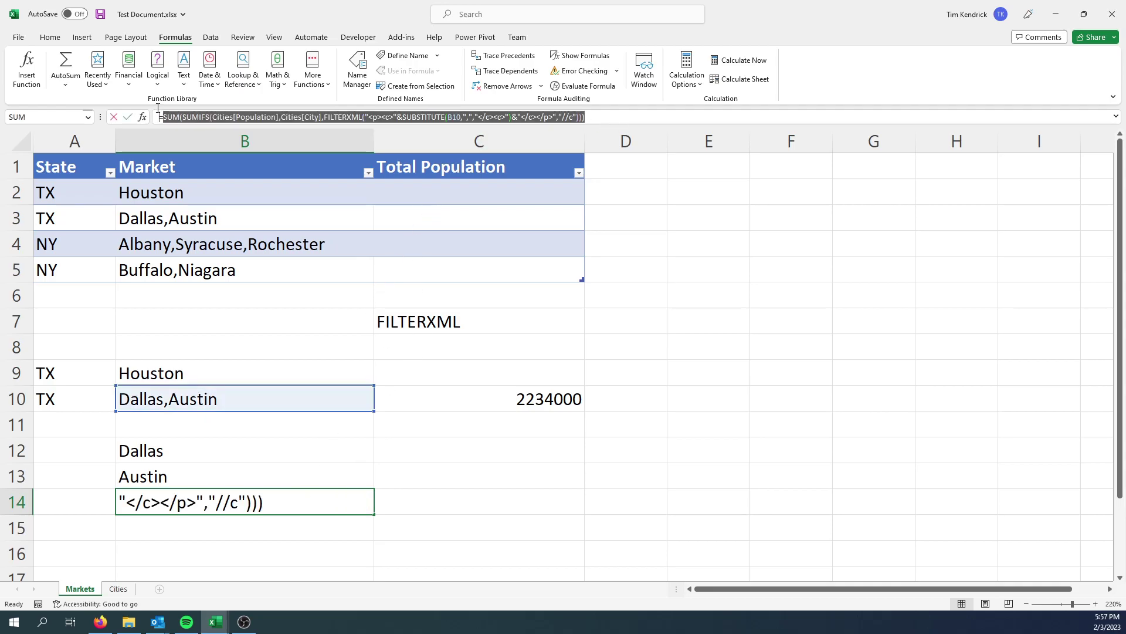
{"action": "key", "text": "Return"}
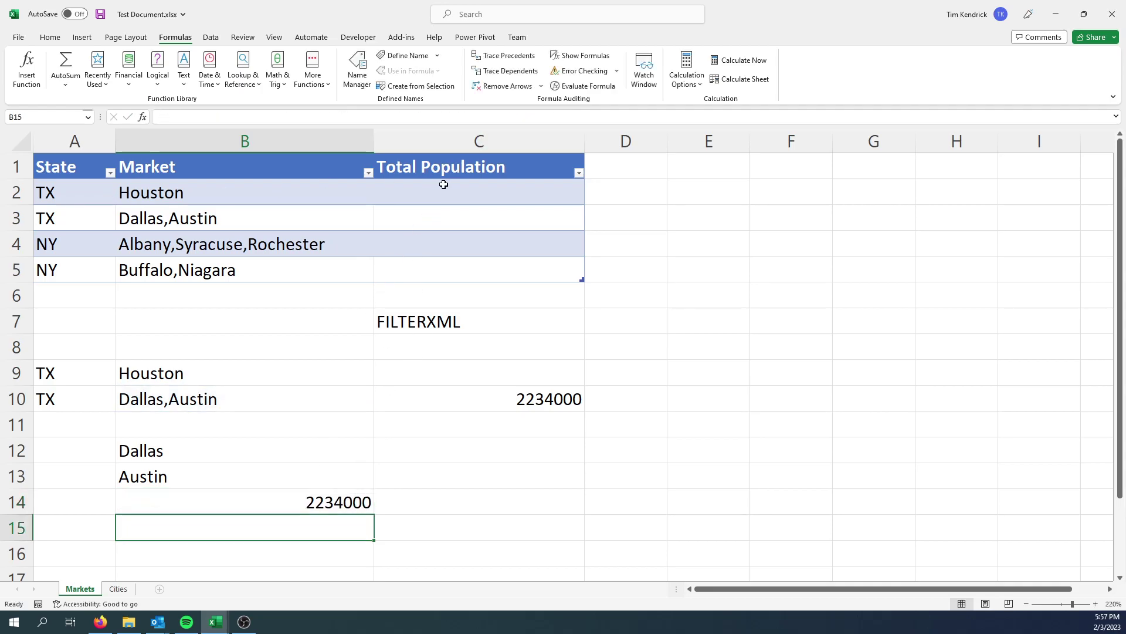
{"action": "left_click", "coordinate": [441, 185]}
{"action": "left_click", "coordinate": [256, 113]}
{"action": "type", "text": "=SUM(SUMIFS(Cities[Population],Cities[City],FILTERXML(\"<p><c>\"&SUBSTITUTE(B10,\",\",\"</c><c>\")&\"</c></p>\",\"//c\")))"}
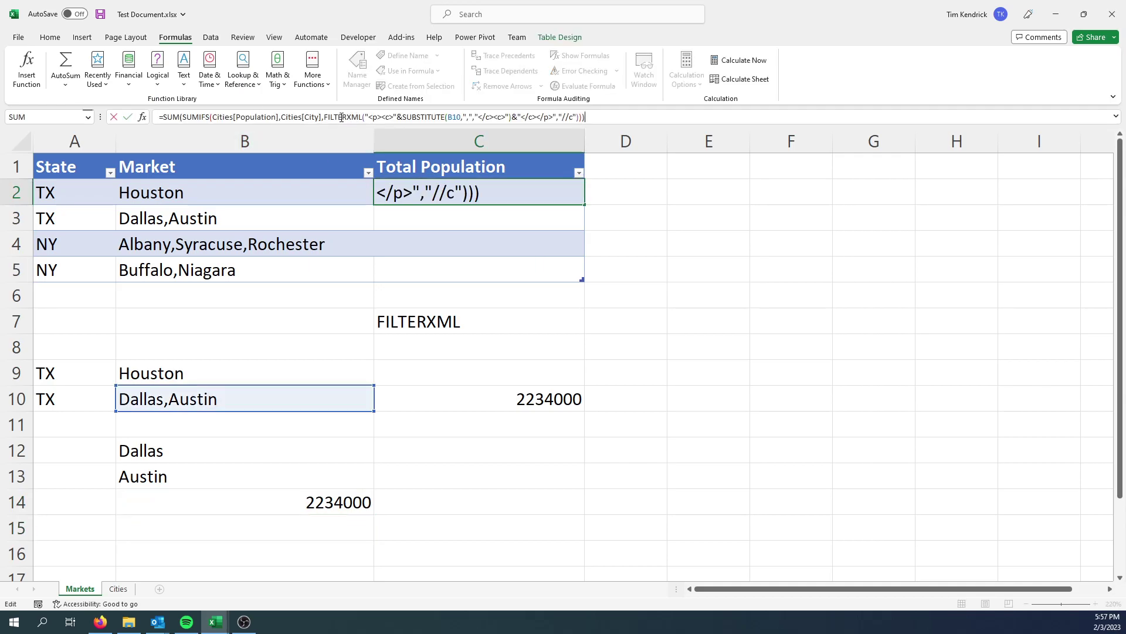
{"action": "double_click", "coordinate": [456, 117]}
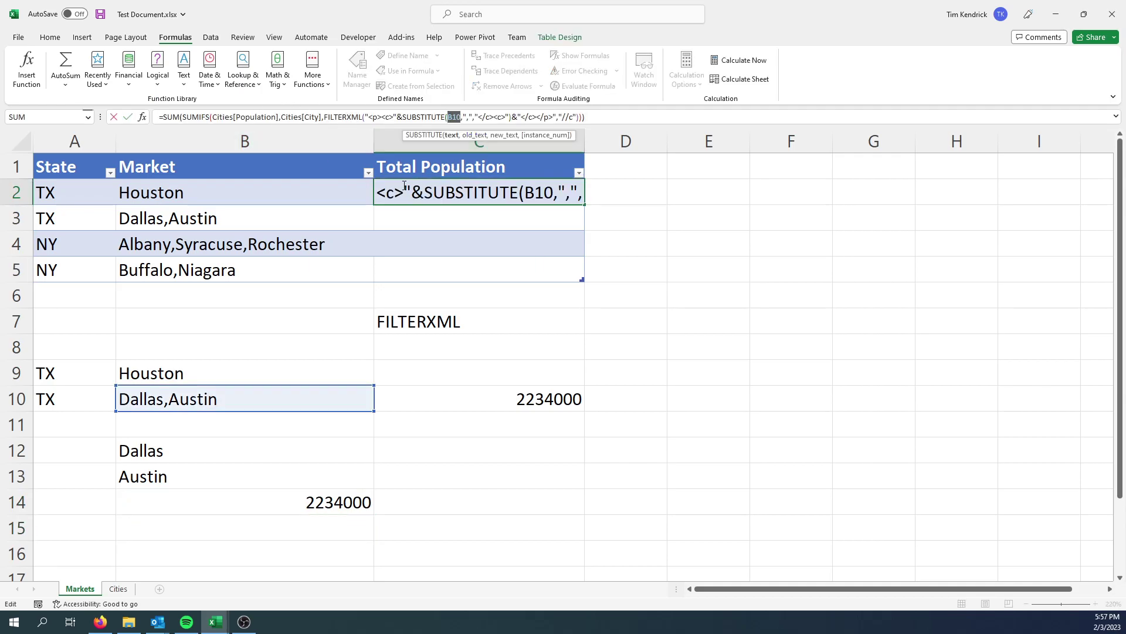
{"action": "left_click", "coordinate": [254, 195]}
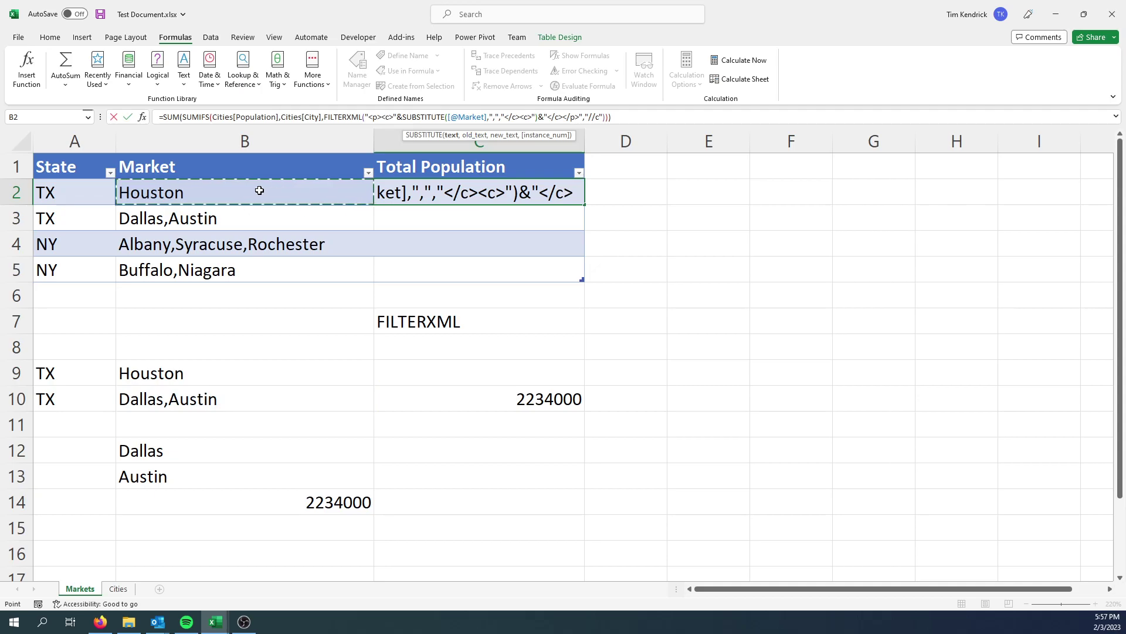
{"action": "key", "text": "Return"}
Review the four Total Population results: 2288000, 2234000, 453000 and 278000.
{"action": "left_click", "coordinate": [825, 284]}
{"action": "left_click_drag", "start_coordinate": [535, 197], "coordinate": [557, 271]}
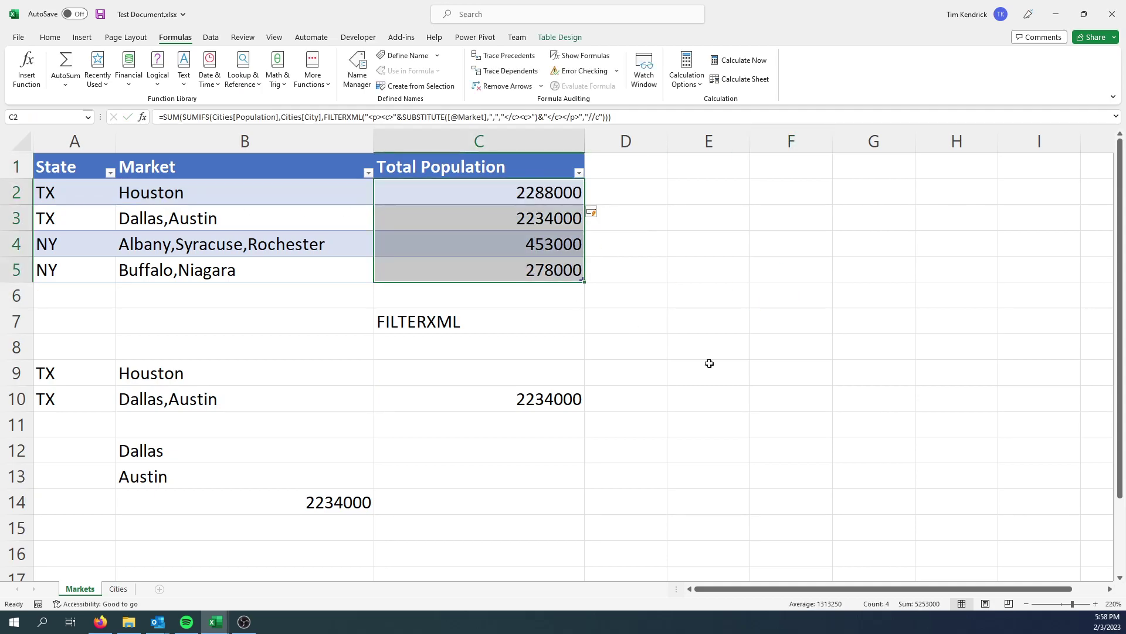
{"action": "left_click", "coordinate": [742, 350]}
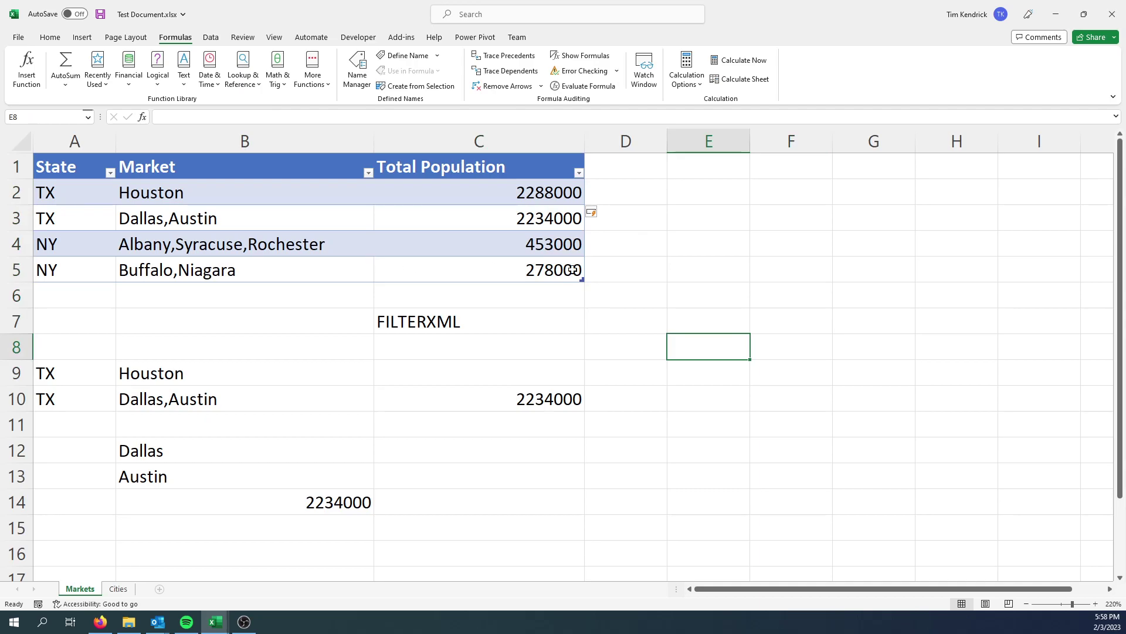
Check the Buffalo,Niagara 278000 total against the Buffalo and Niagara Falls populations on Cities.
{"action": "left_click", "coordinate": [182, 272]}
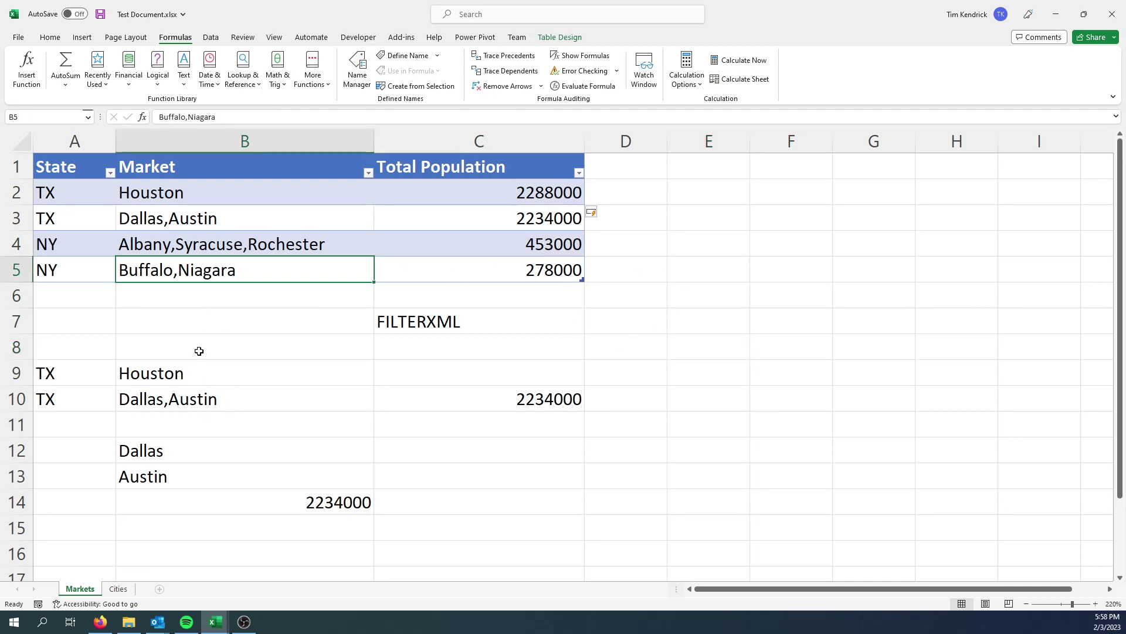
{"action": "left_click", "coordinate": [548, 267]}
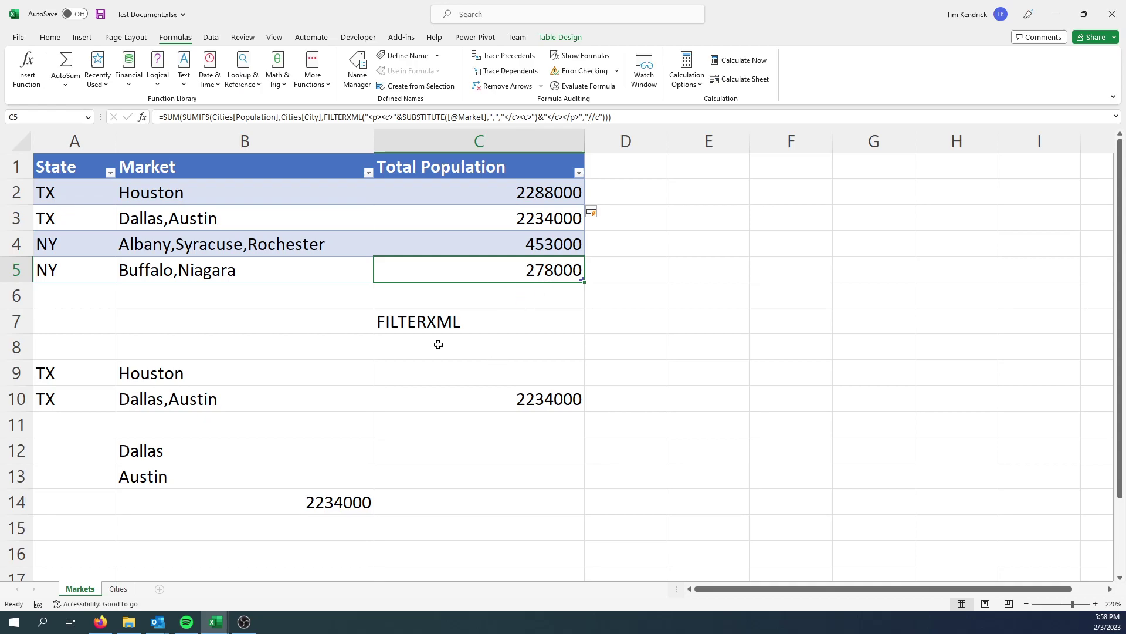
{"action": "left_click", "coordinate": [116, 589]}
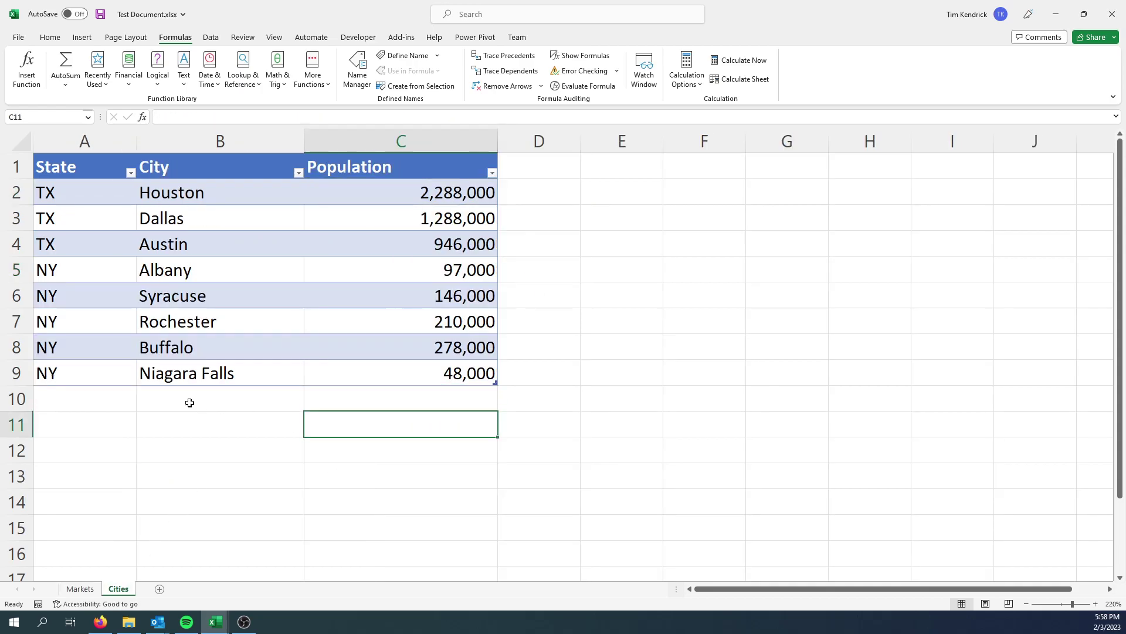
{"action": "left_click", "coordinate": [453, 358]}
{"action": "left_click_drag", "start_coordinate": [452, 359], "coordinate": [455, 369]}
{"action": "left_click", "coordinate": [458, 477]}
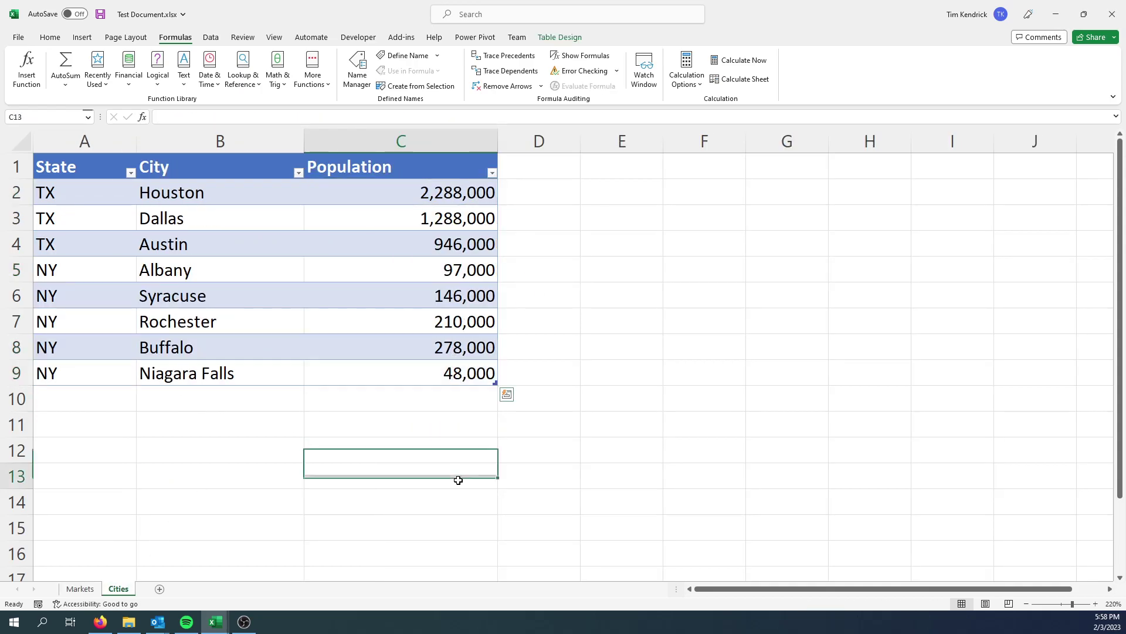
{"action": "left_click", "coordinate": [80, 590]}
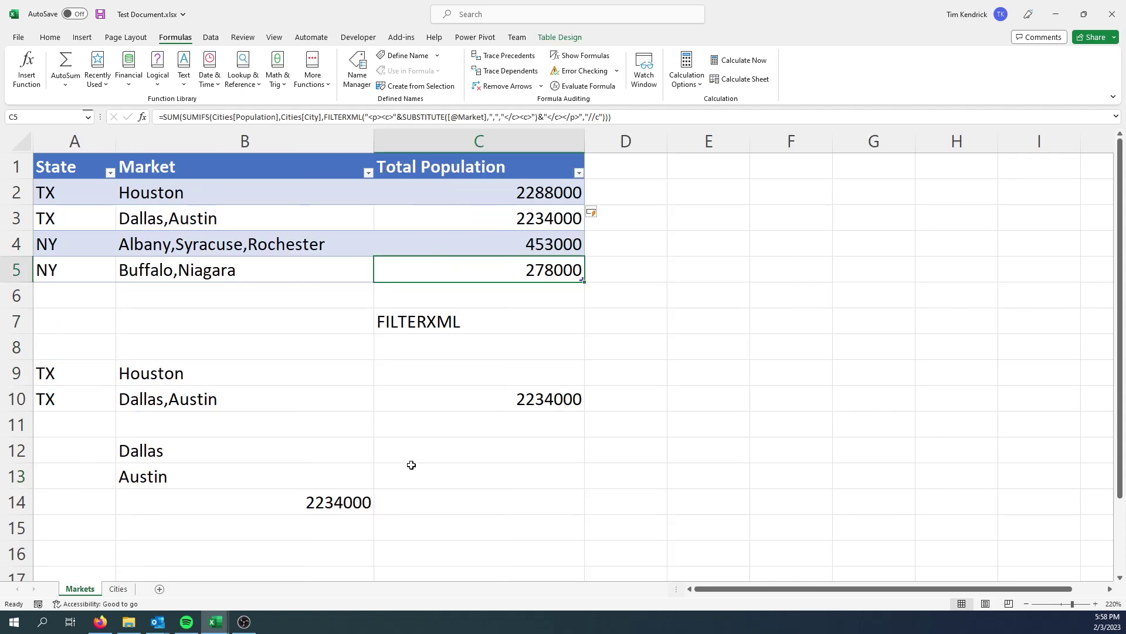
Review the FILTERXML test formulas in B14 and C10 on the Markets sheet.
{"action": "left_click", "coordinate": [419, 467]}
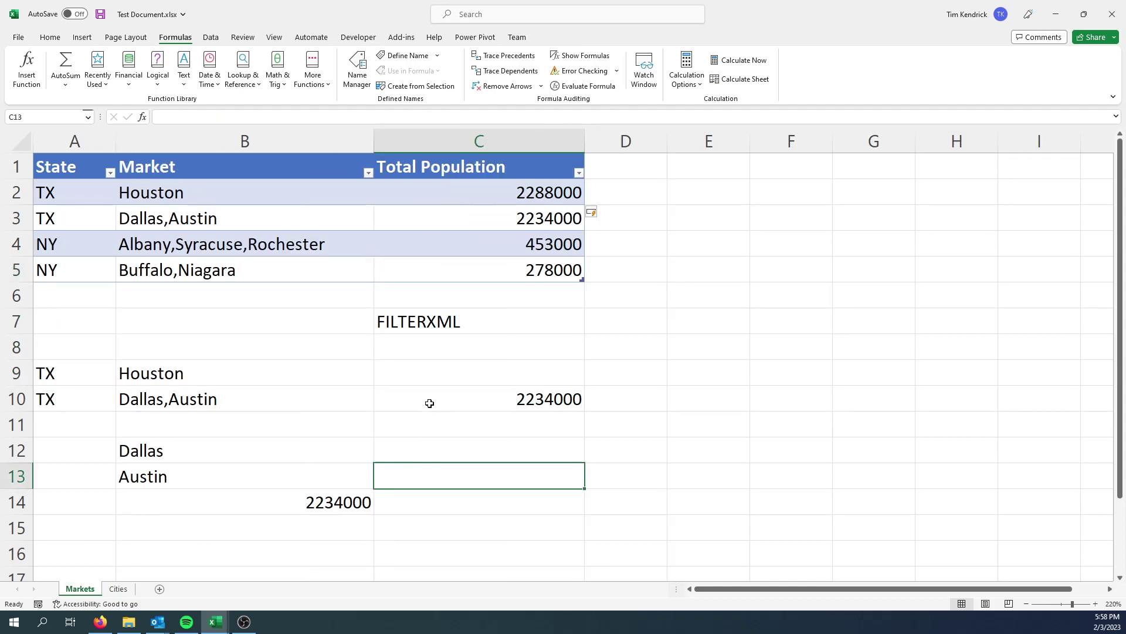
{"action": "left_click", "coordinate": [271, 501]}
{"action": "left_click", "coordinate": [506, 409]}
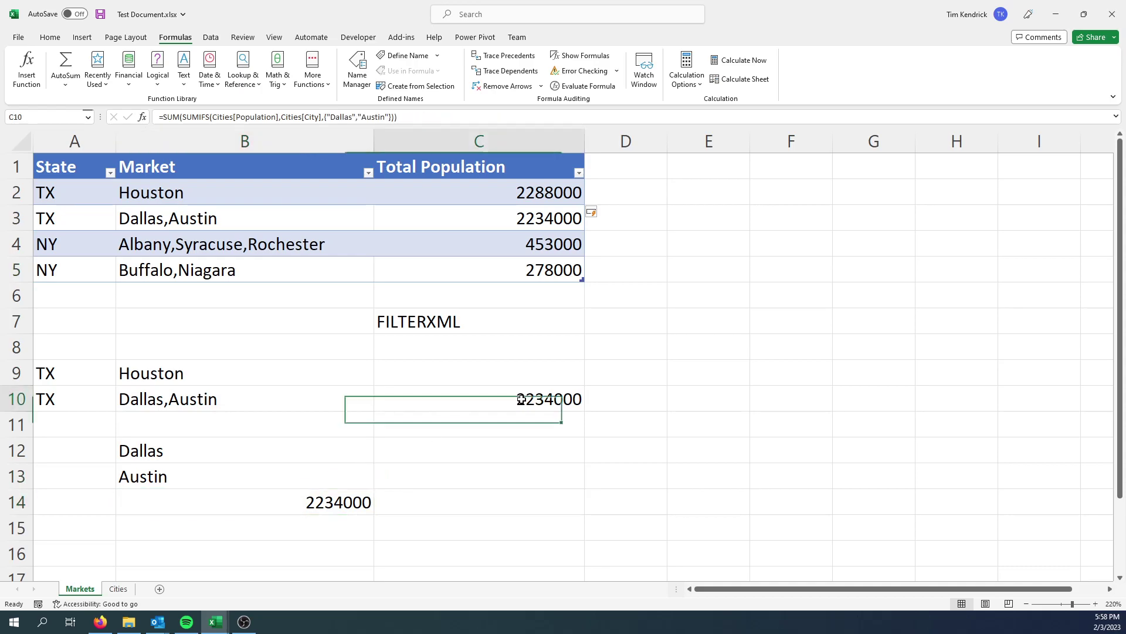
{"action": "left_click", "coordinate": [323, 503]}
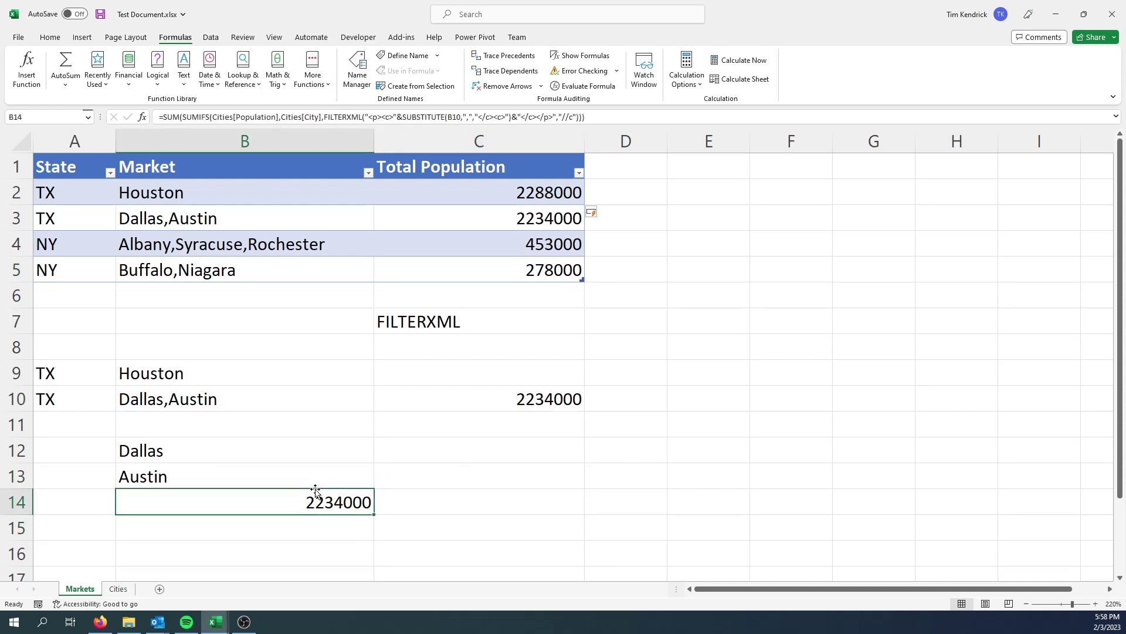
{"action": "left_click", "coordinate": [382, 458]}
{"action": "left_click", "coordinate": [118, 589]}
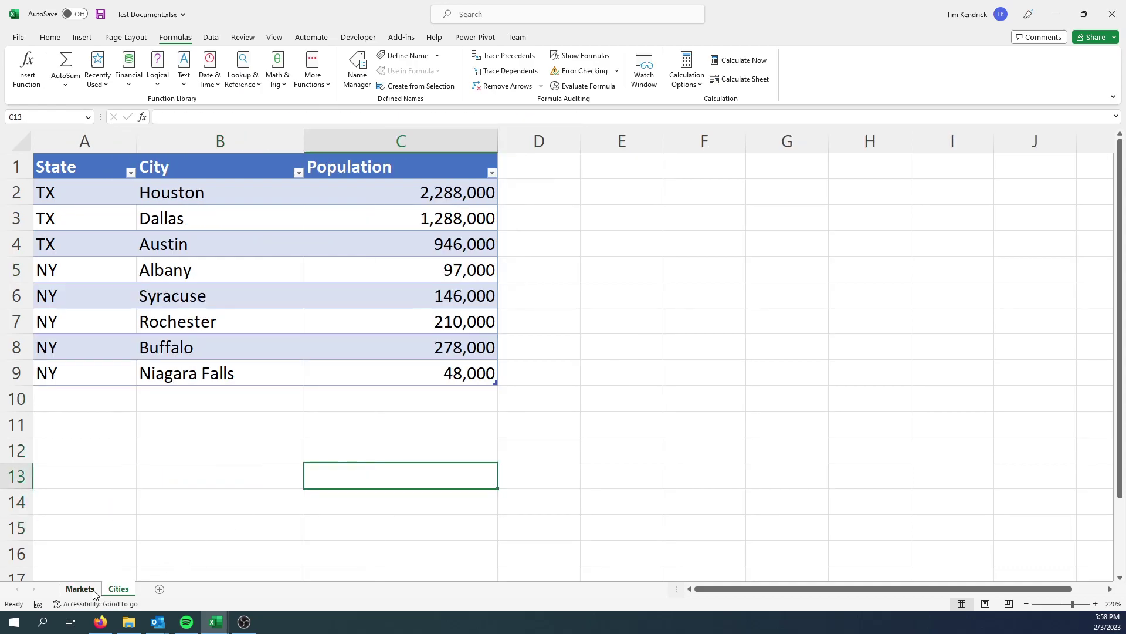
{"action": "left_click", "coordinate": [81, 589]}
Change the last market to 'Buffalo,Niagara Falls' and confirm its 326000 total against Cities.
{"action": "left_click", "coordinate": [281, 275]}
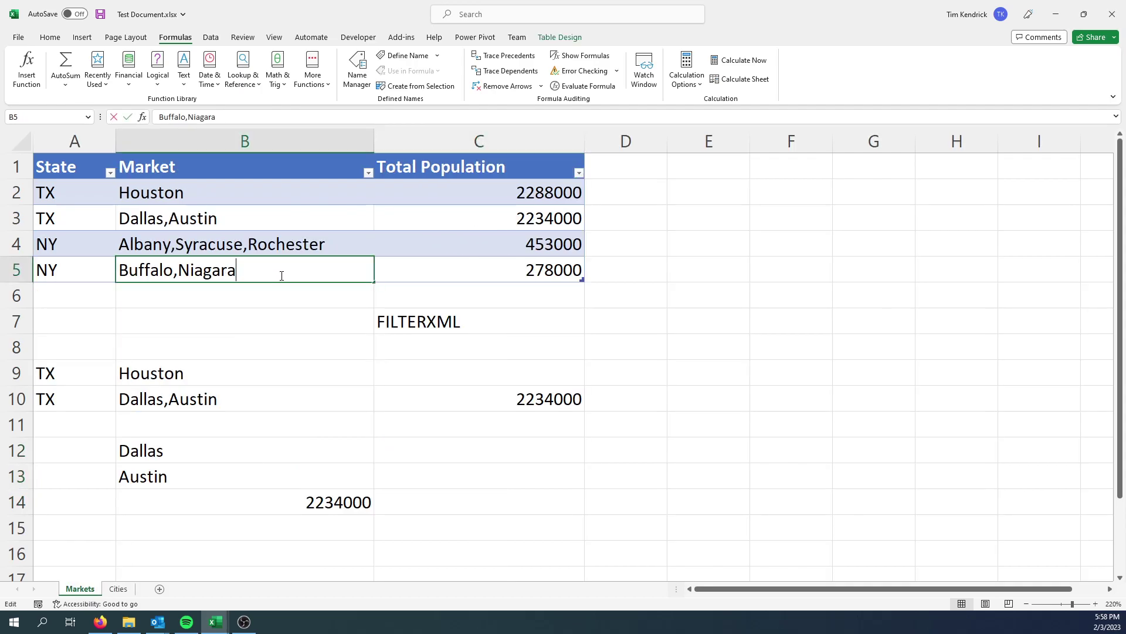
{"action": "double_click", "coordinate": [281, 276]}
{"action": "type", "text": "Falls"}
{"action": "key", "text": "Return"}
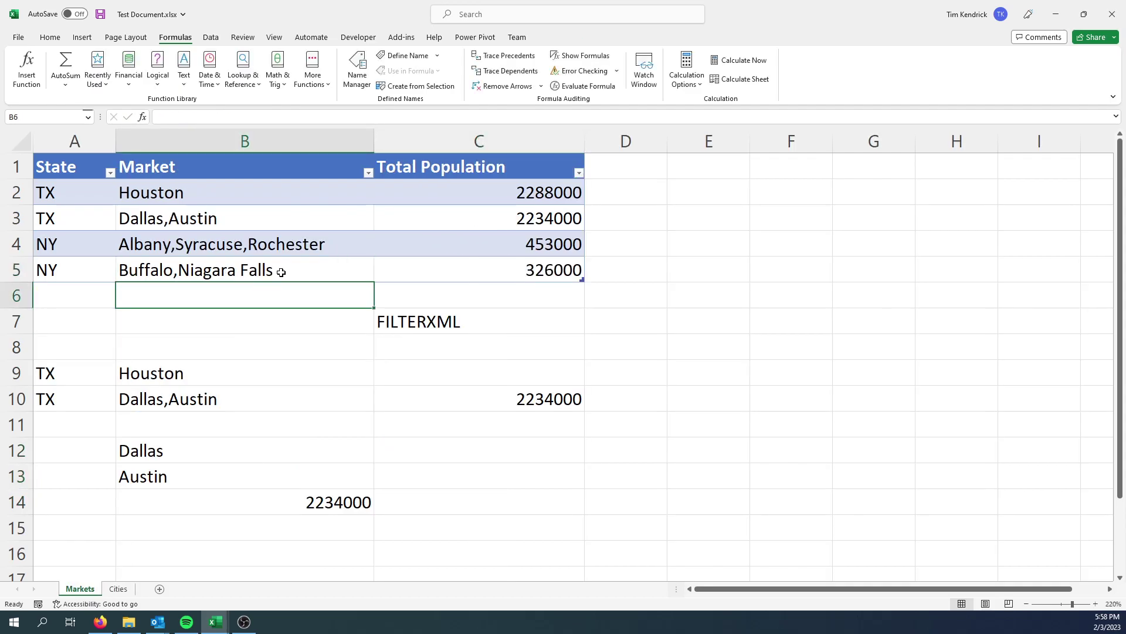
{"action": "left_click", "coordinate": [622, 289]}
{"action": "left_click", "coordinate": [469, 273]}
{"action": "left_click", "coordinate": [118, 589]}
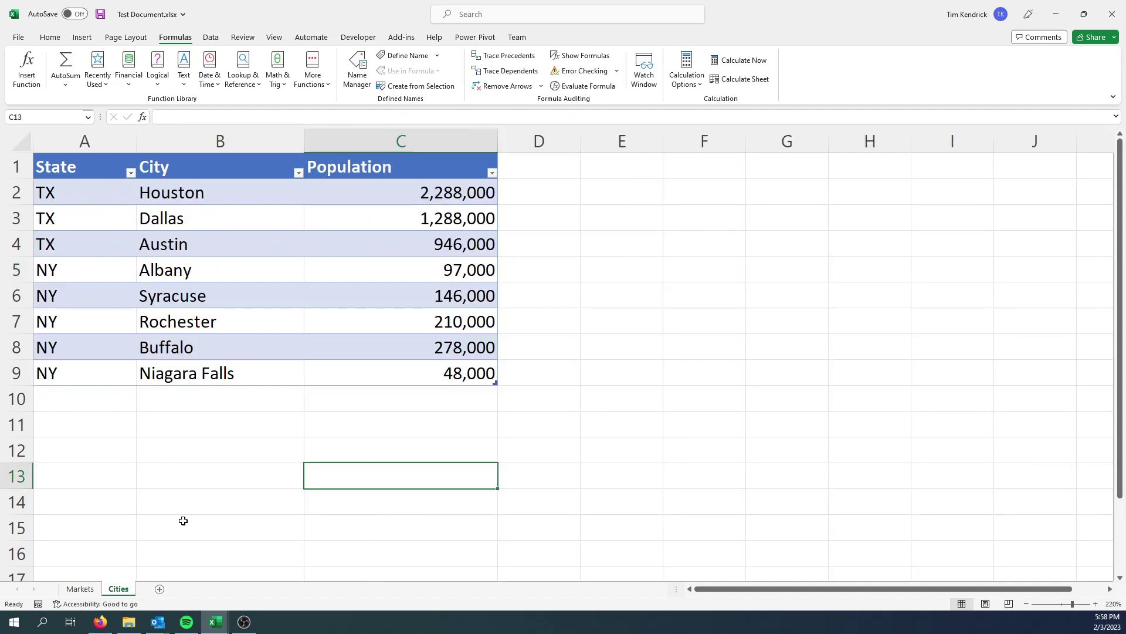
{"action": "left_click_drag", "start_coordinate": [382, 355], "coordinate": [410, 367]}
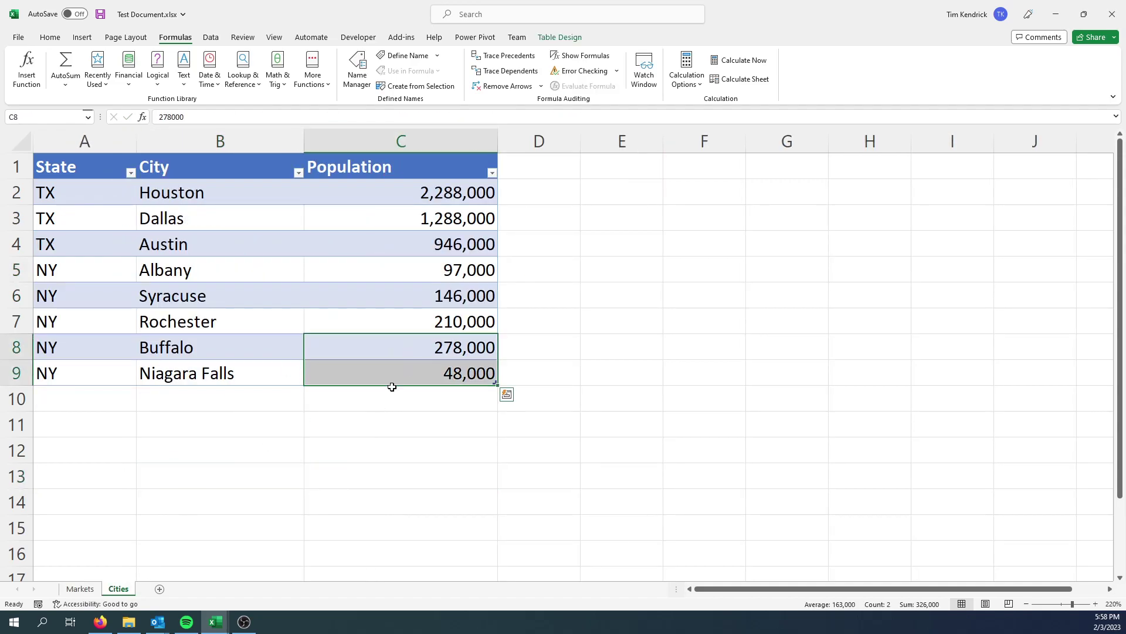
{"action": "left_click", "coordinate": [80, 588]}
{"action": "left_click", "coordinate": [625, 399]}
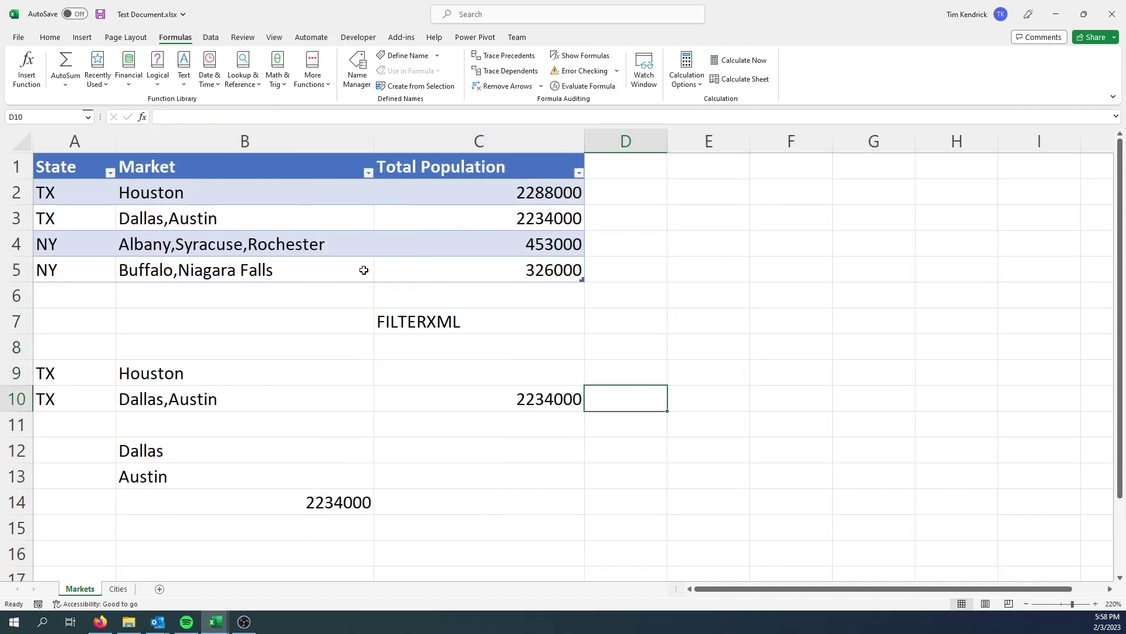
{"action": "left_click_drag", "start_coordinate": [101, 327], "coordinate": [568, 502]}
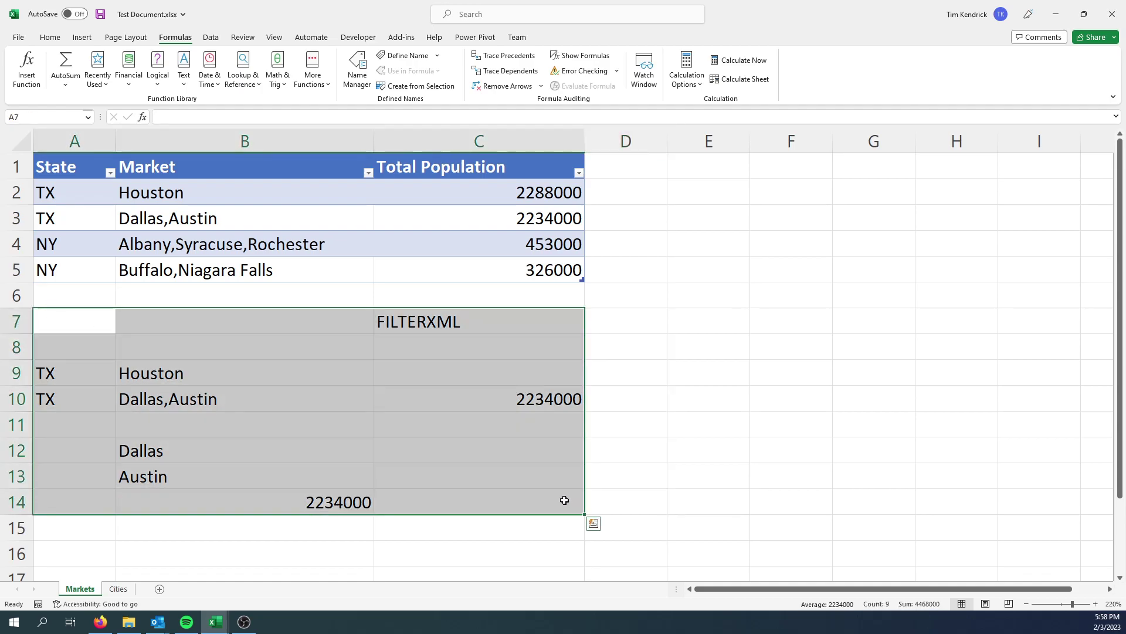
{"action": "left_click", "coordinate": [564, 500]}
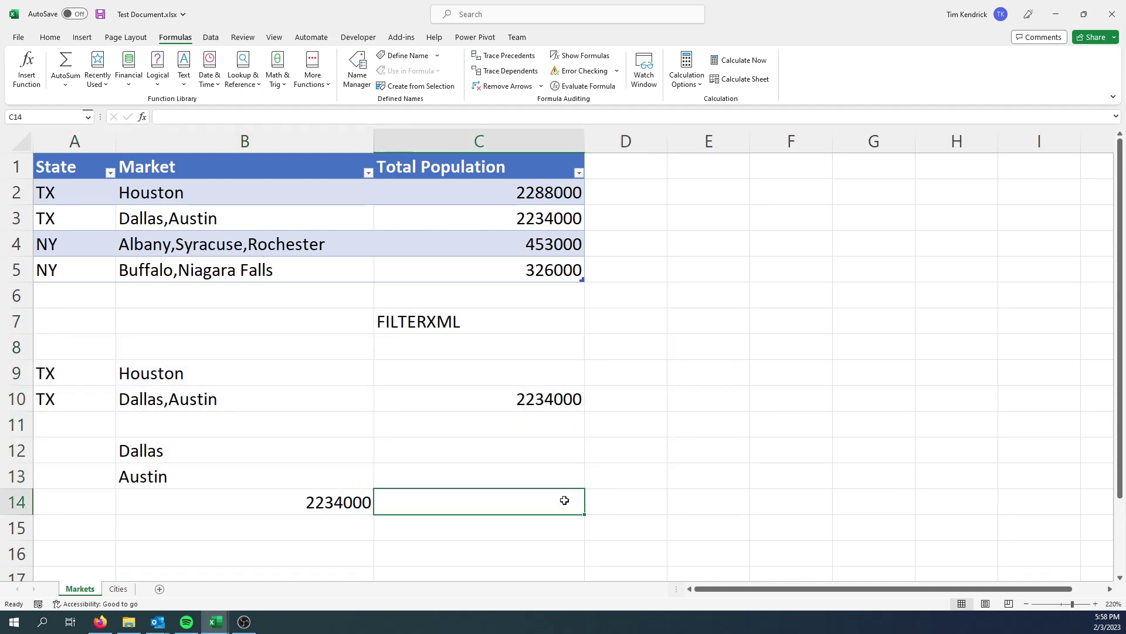
{"action": "left_click", "coordinate": [204, 243]}
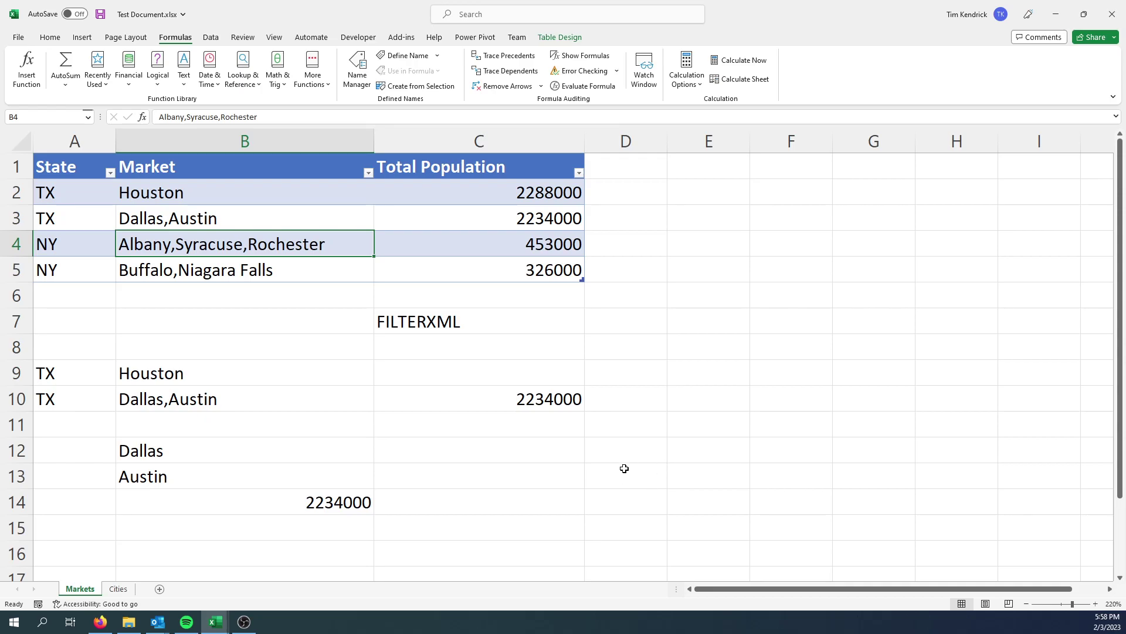
{"action": "left_click", "coordinate": [520, 486]}
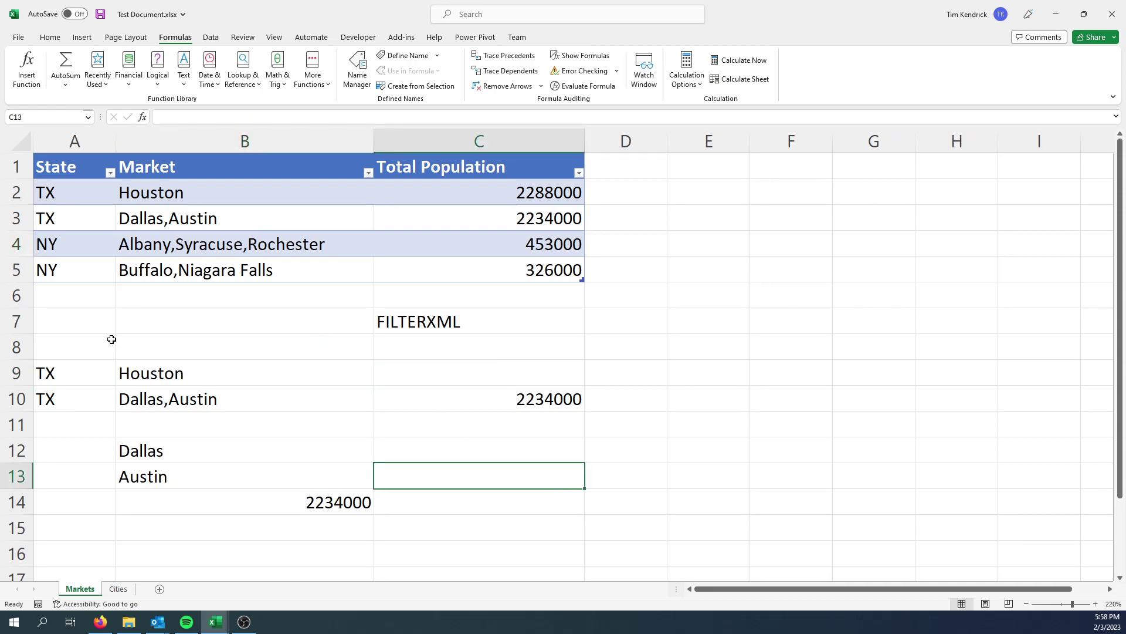
{"action": "left_click", "coordinate": [493, 319]}
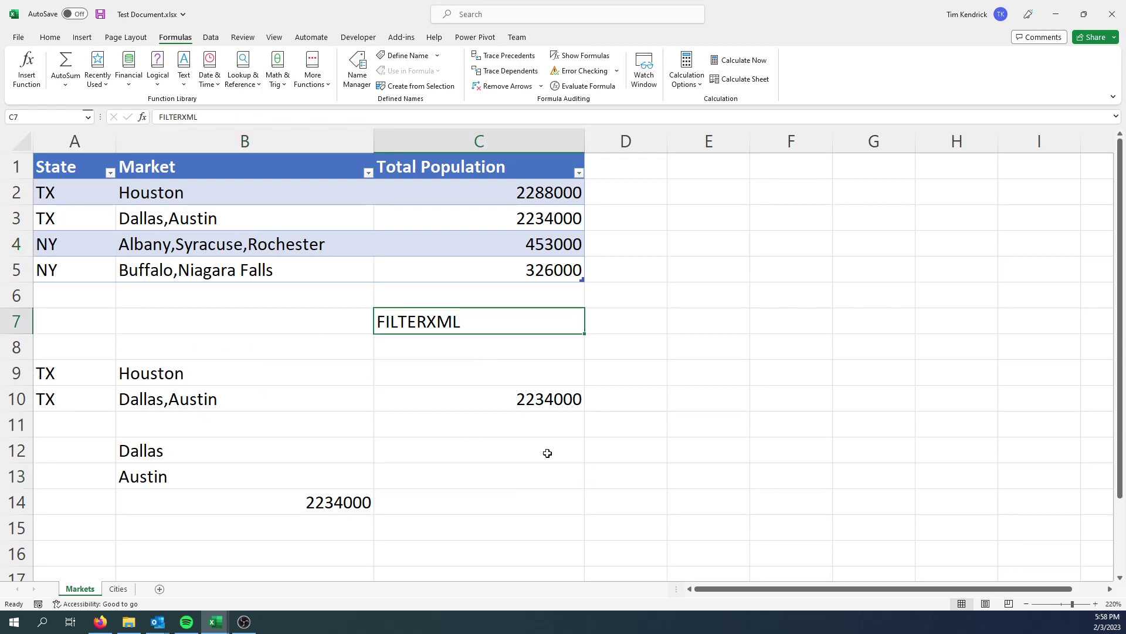